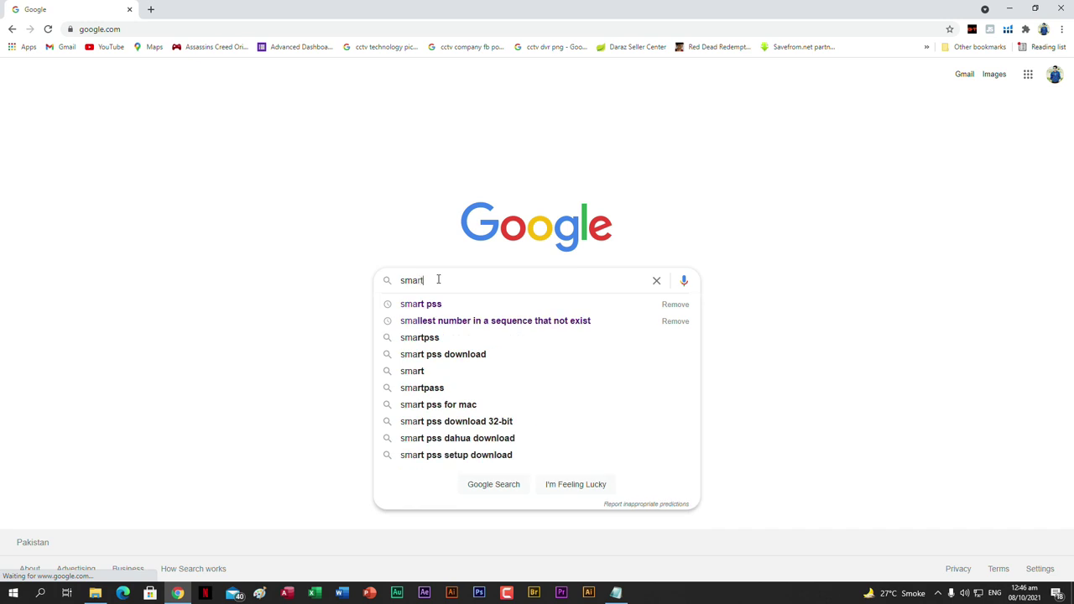
- Search Google for 'smart pss' and open the download.cnet.com SmartPSS download page
{"action": "type", "text": "pss"}
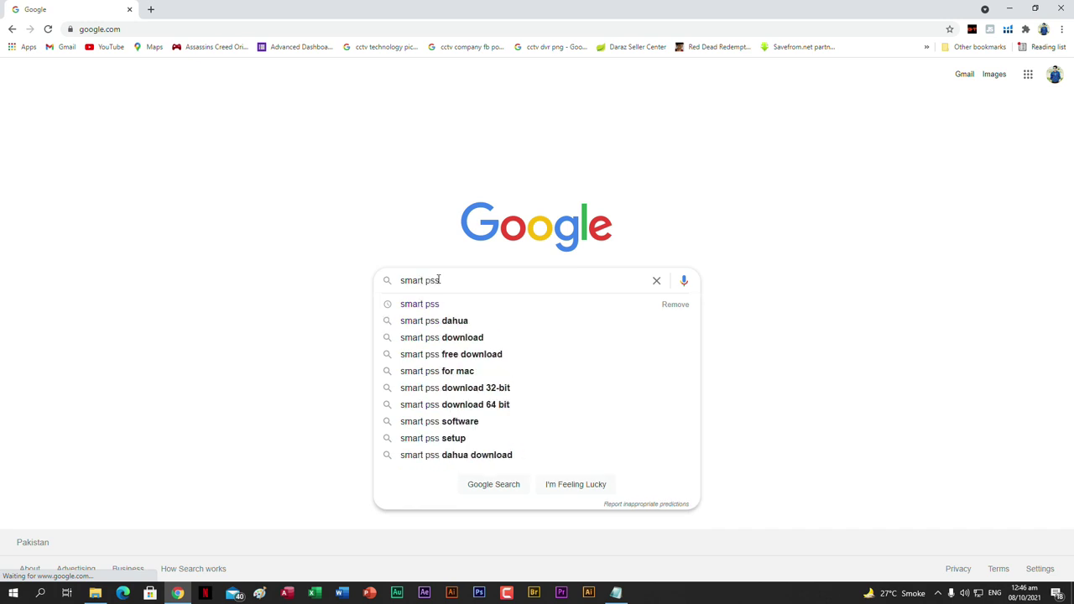
{"action": "key", "text": "Return"}
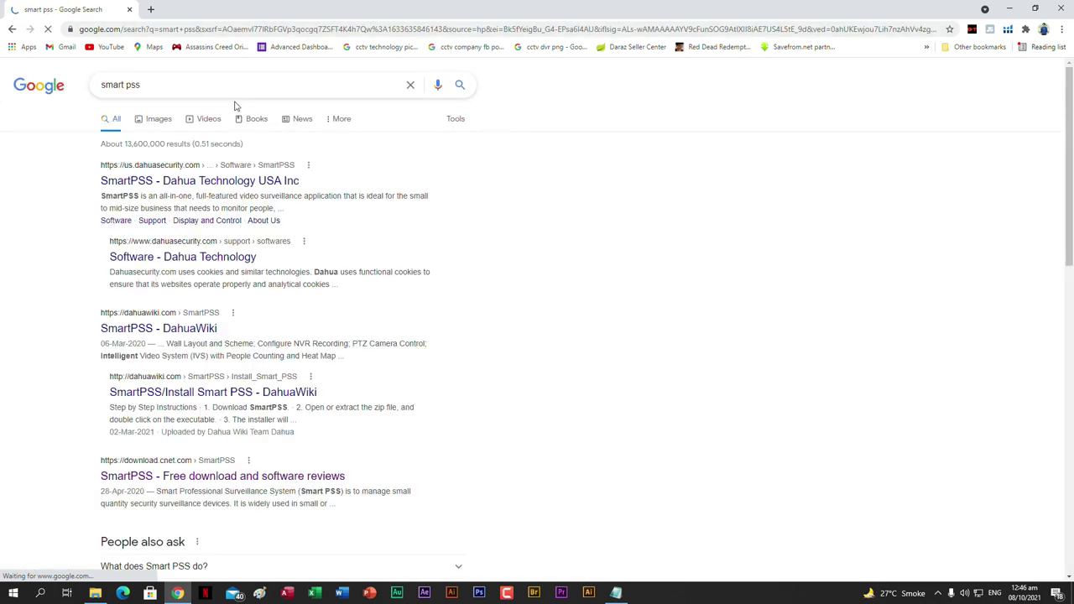
{"action": "scroll", "coordinate": [647, 283], "scroll_direction": "down", "scroll_amount": 1}
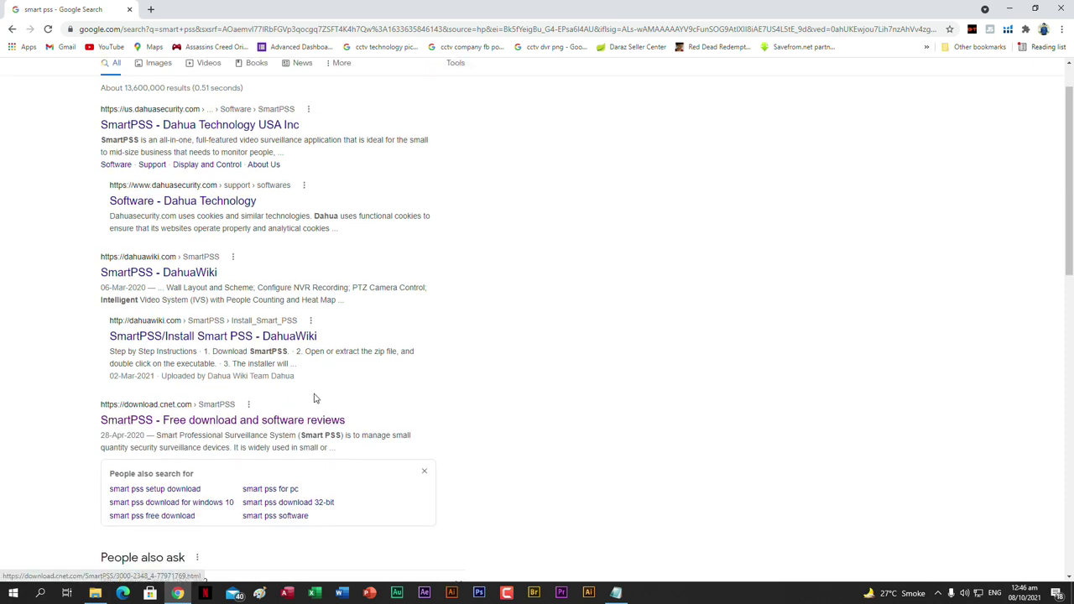
{"action": "left_click", "coordinate": [229, 421]}
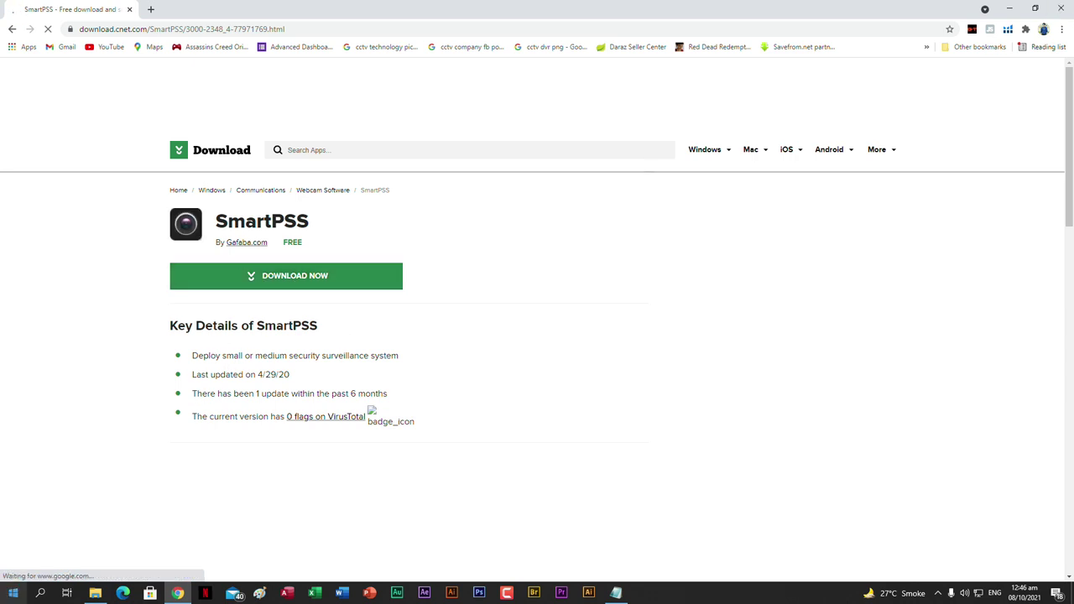
- Extract the DH_SMARTPSS archive in the Music folder with Extract Here
{"action": "left_click", "coordinate": [93, 594]}
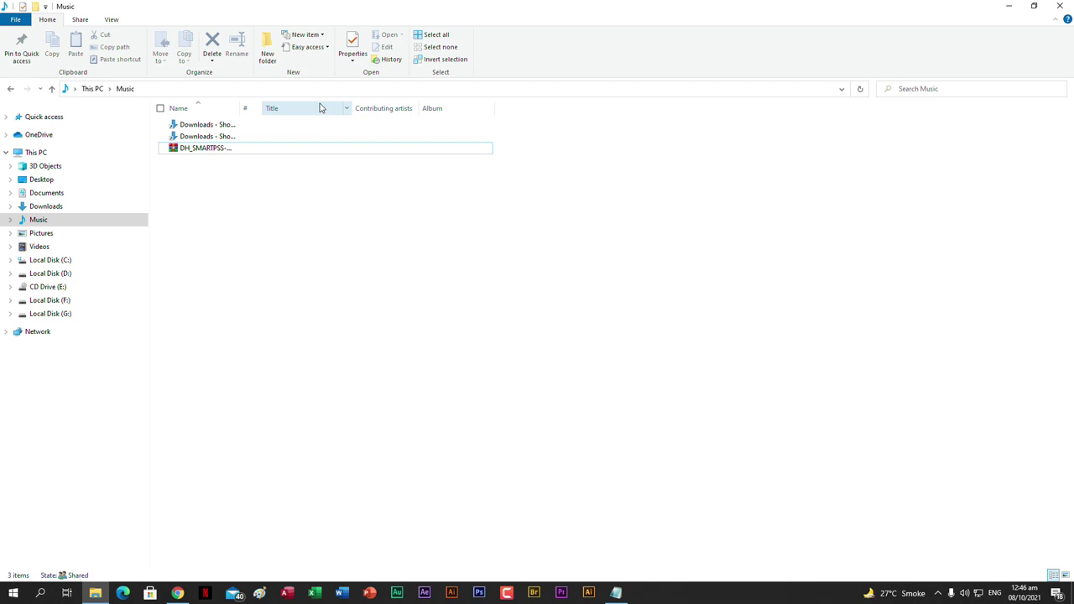
{"action": "left_click", "coordinate": [232, 157]}
{"action": "right_click", "coordinate": [203, 149]}
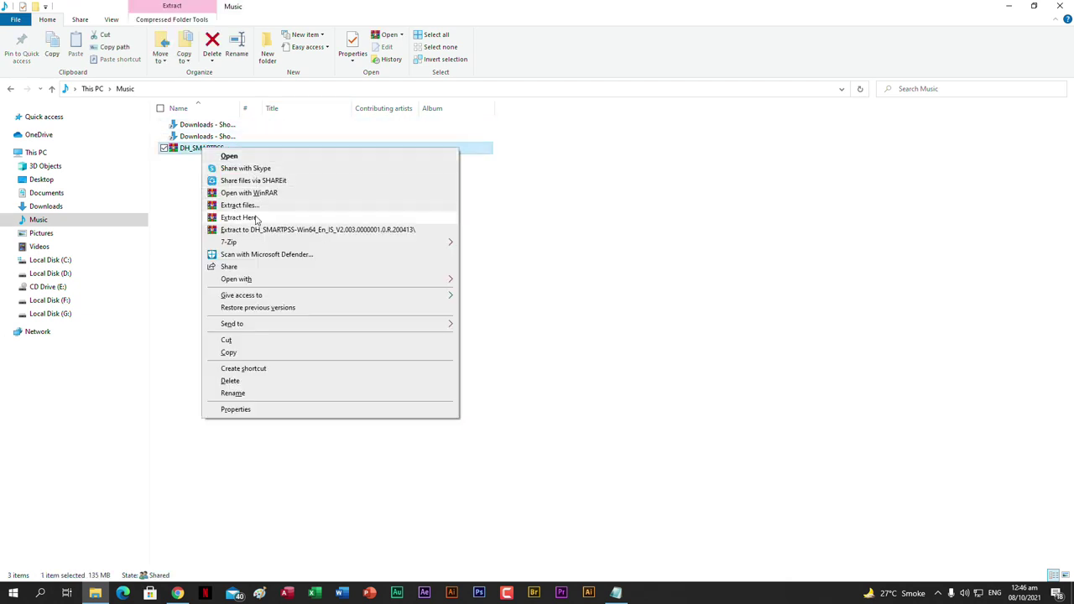
{"action": "left_click", "coordinate": [239, 218]}
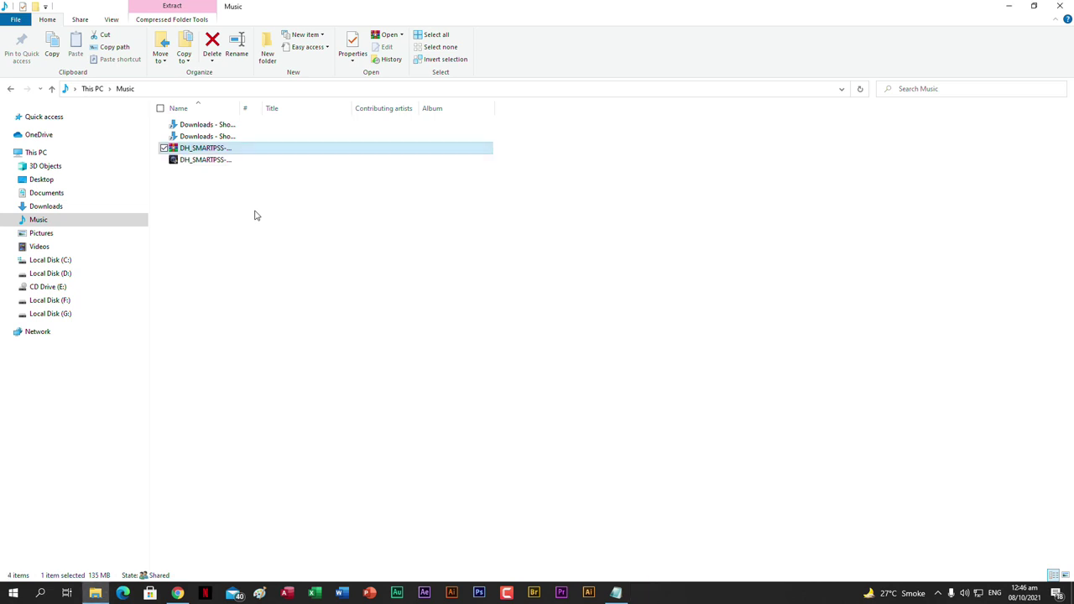
- Launch the extracted SmartPSS installer and allow it to make changes
{"action": "left_click", "coordinate": [239, 163]}
{"action": "double_click", "coordinate": [230, 163]}
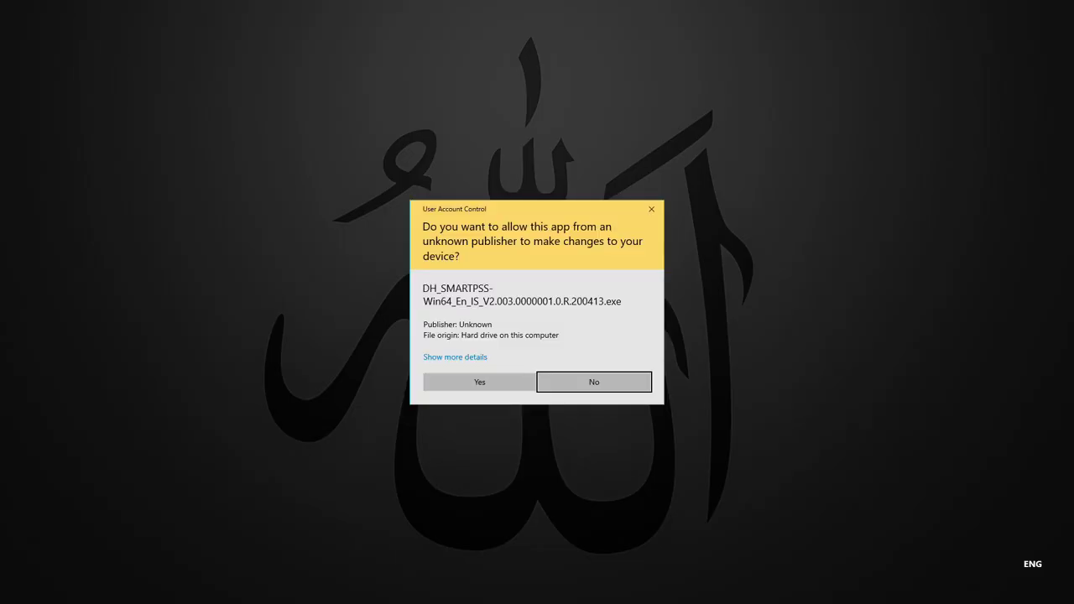
{"action": "left_click", "coordinate": [518, 382]}
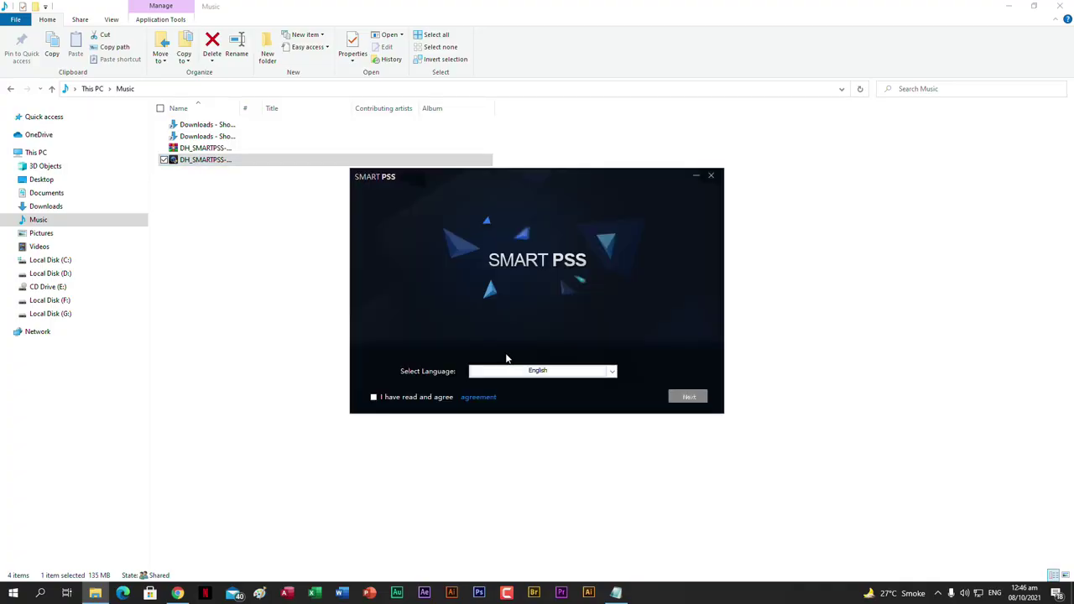
- Accept the licence and install both SmartPSS and Storage Service to the default Program Files path
{"action": "left_click", "coordinate": [374, 399]}
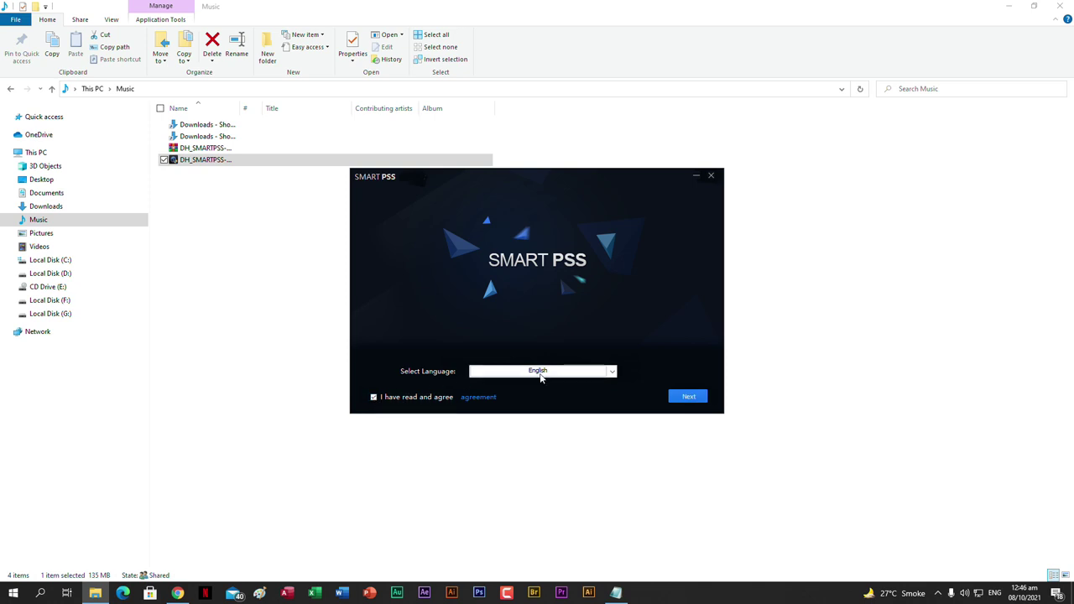
{"action": "left_click", "coordinate": [684, 400]}
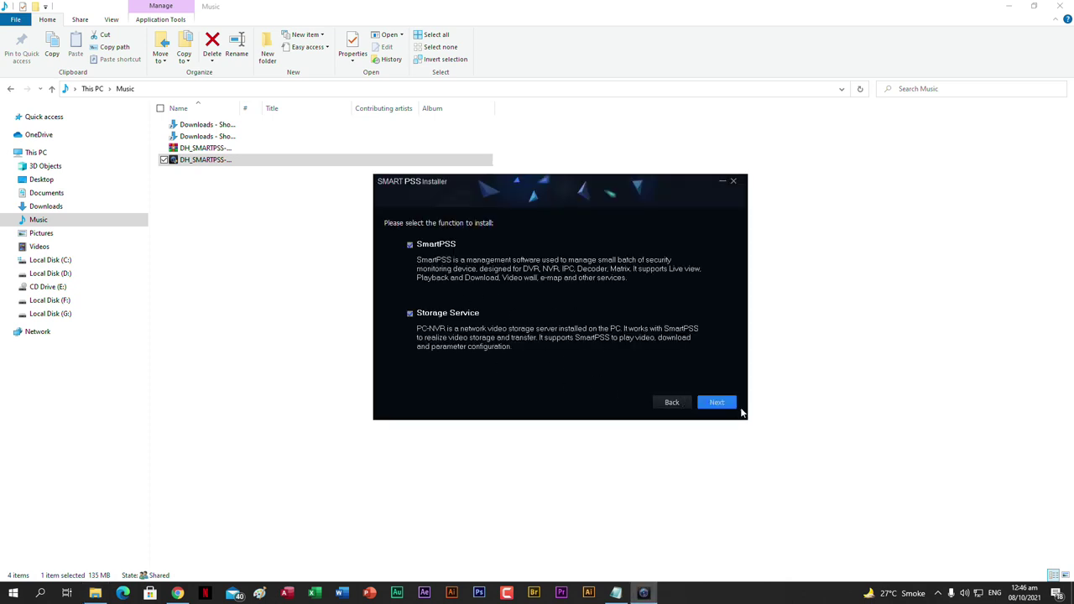
{"action": "left_click", "coordinate": [717, 403]}
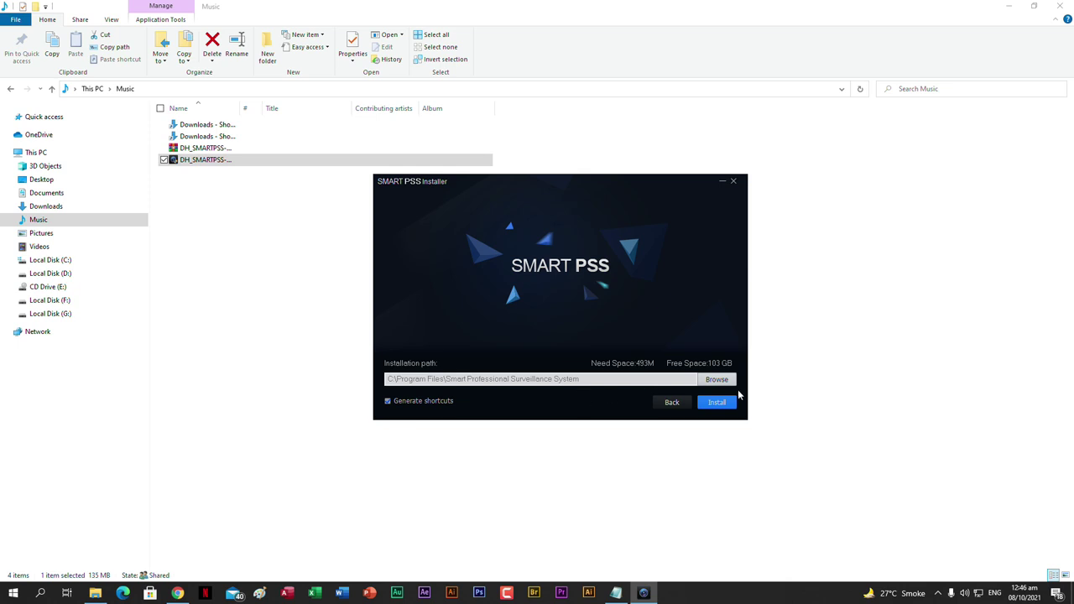
{"action": "left_click", "coordinate": [719, 404]}
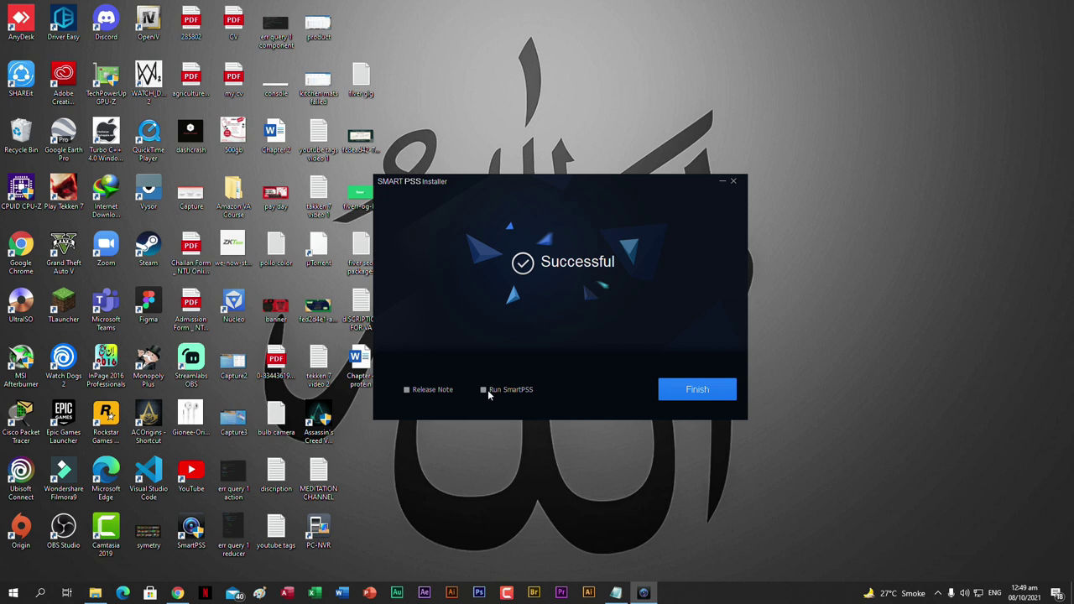
- Finish the installer and start SmartPSS from its desktop shortcut, allowing it to run
{"action": "left_click", "coordinate": [684, 393]}
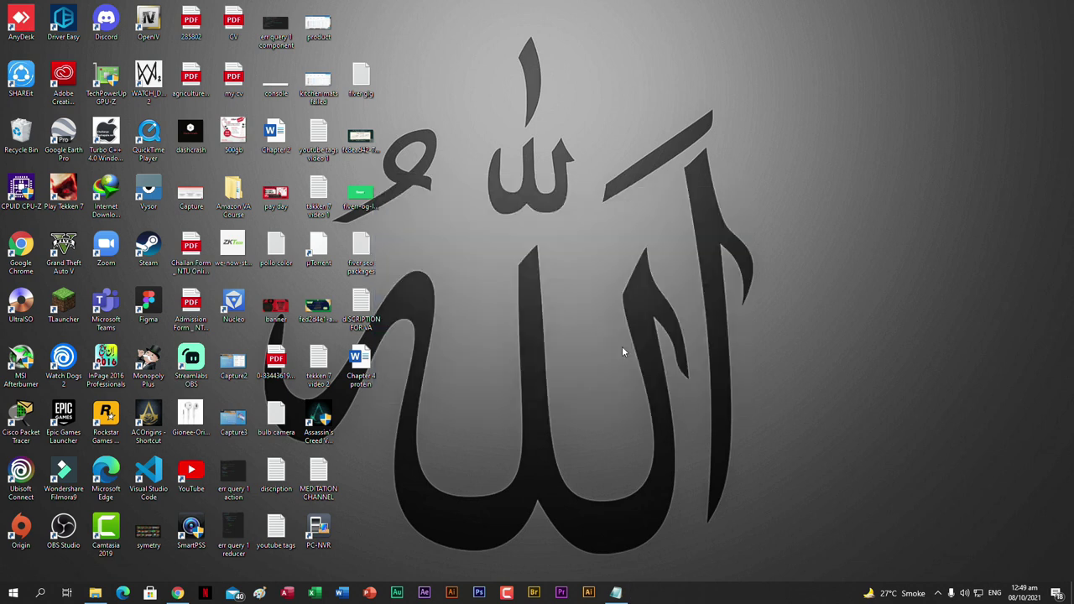
{"action": "double_click", "coordinate": [194, 532]}
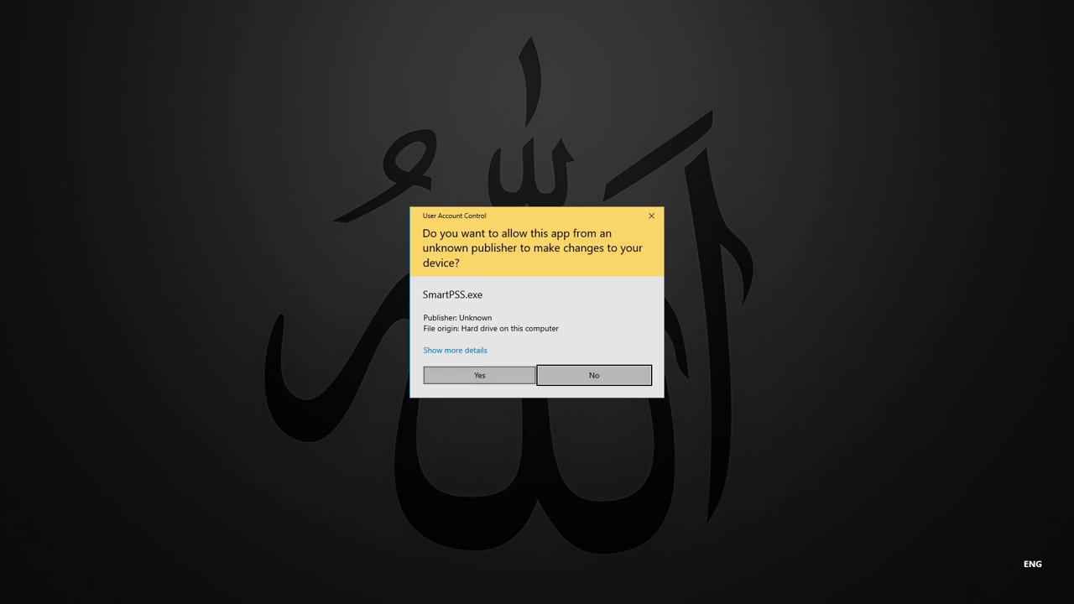
{"action": "left_click", "coordinate": [499, 375]}
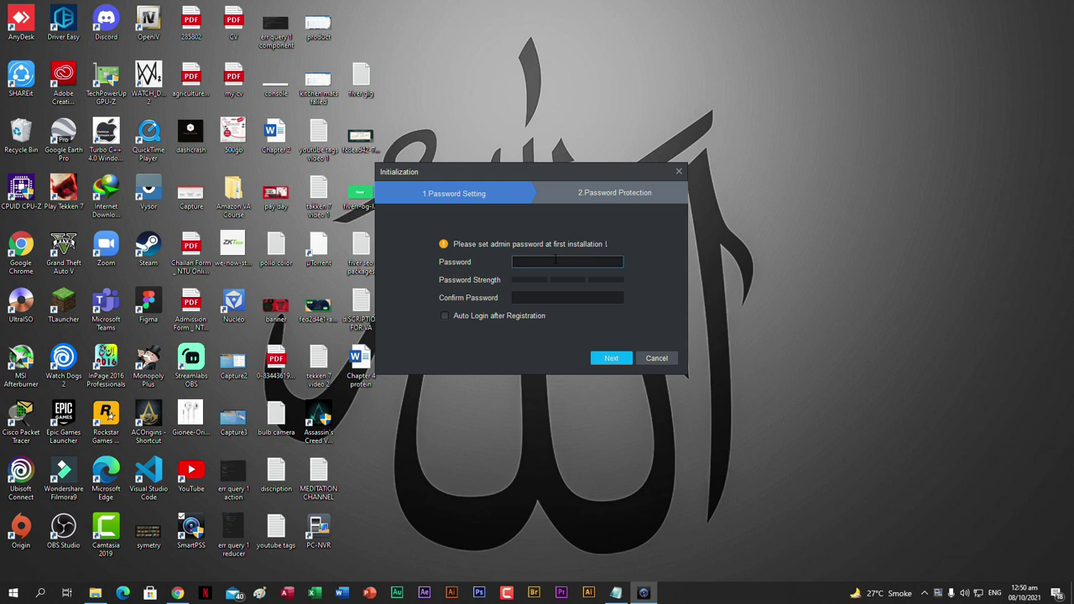
- Enter and confirm the new admin password
{"action": "type", "text": "********"}
{"action": "key", "text": "Tab"}
{"action": "type", "text": "********"}
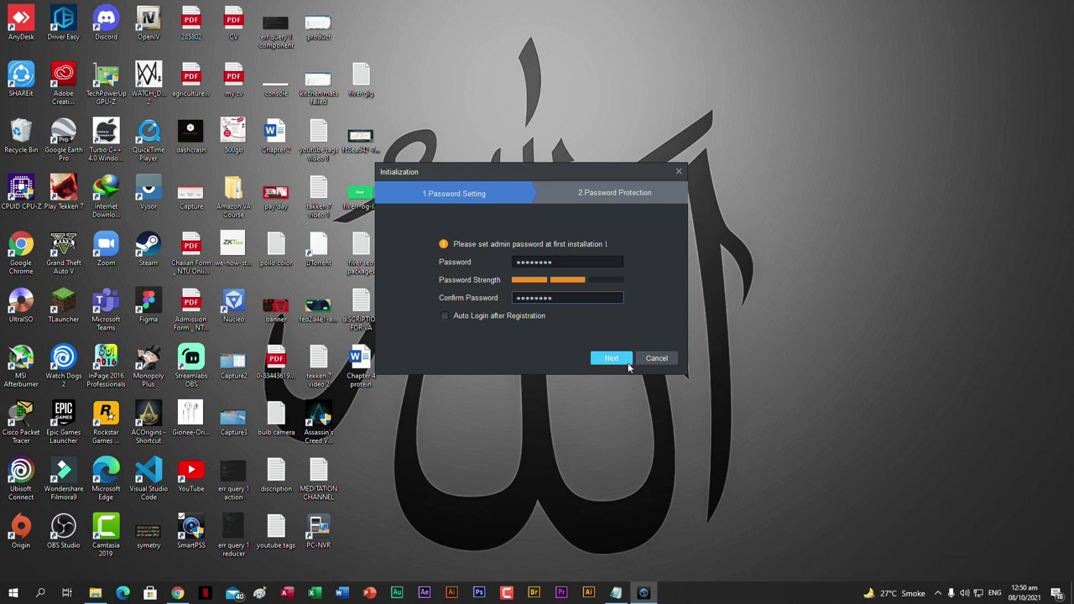
{"action": "left_click", "coordinate": [613, 363]}
- Pick the nickname question for Question 1 and enter its answer
{"action": "left_click", "coordinate": [527, 242]}
{"action": "left_click", "coordinate": [527, 240]}
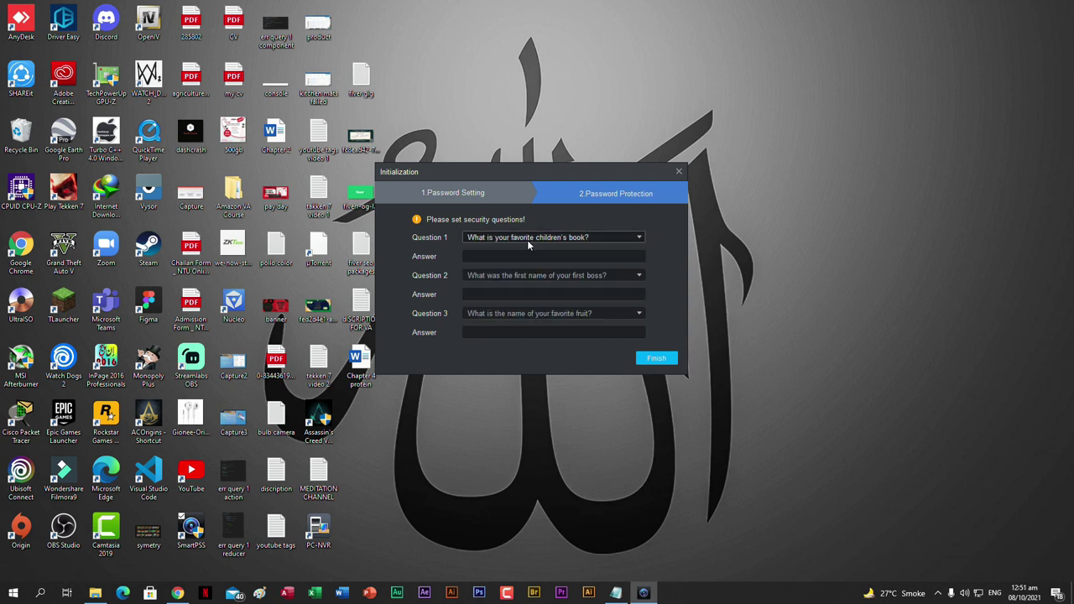
{"action": "left_click", "coordinate": [646, 360]}
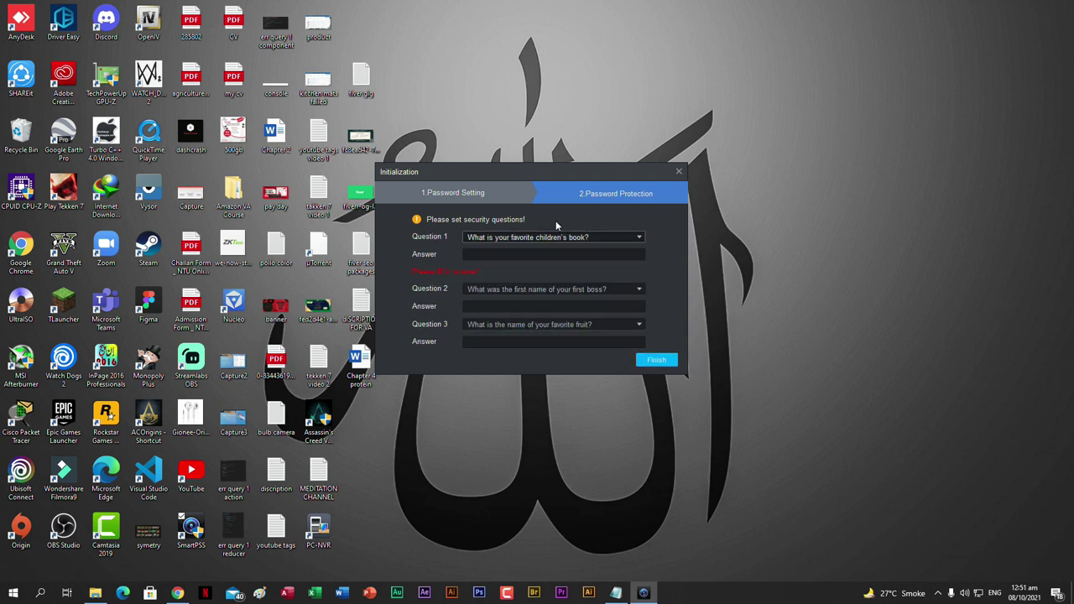
{"action": "left_click", "coordinate": [526, 240]}
{"action": "left_click", "coordinate": [525, 240]}
{"action": "left_click", "coordinate": [526, 241]}
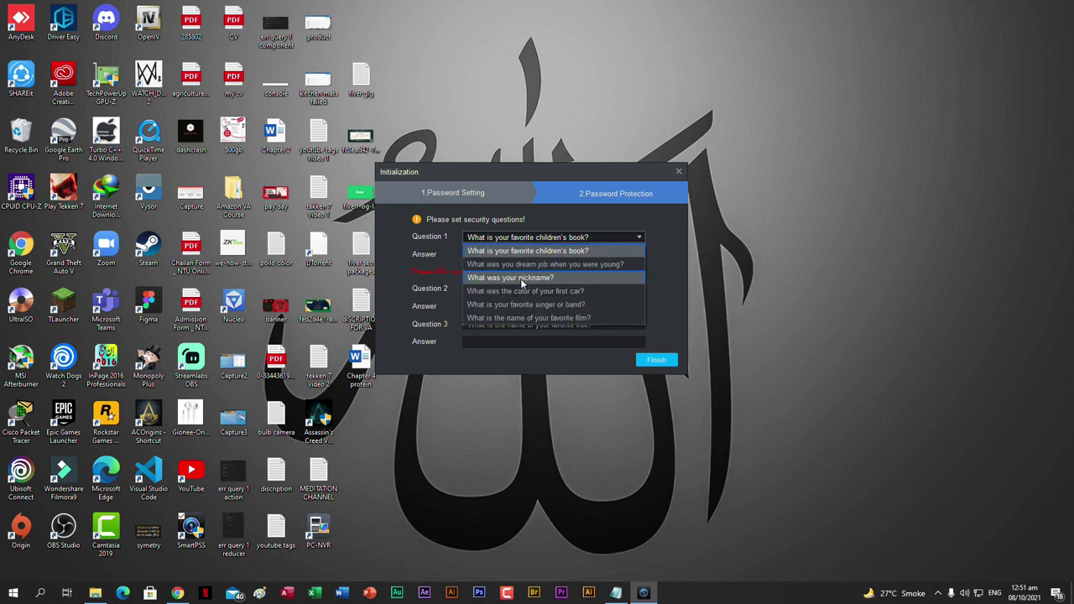
{"action": "left_click", "coordinate": [522, 278]}
{"action": "left_click", "coordinate": [519, 254]}
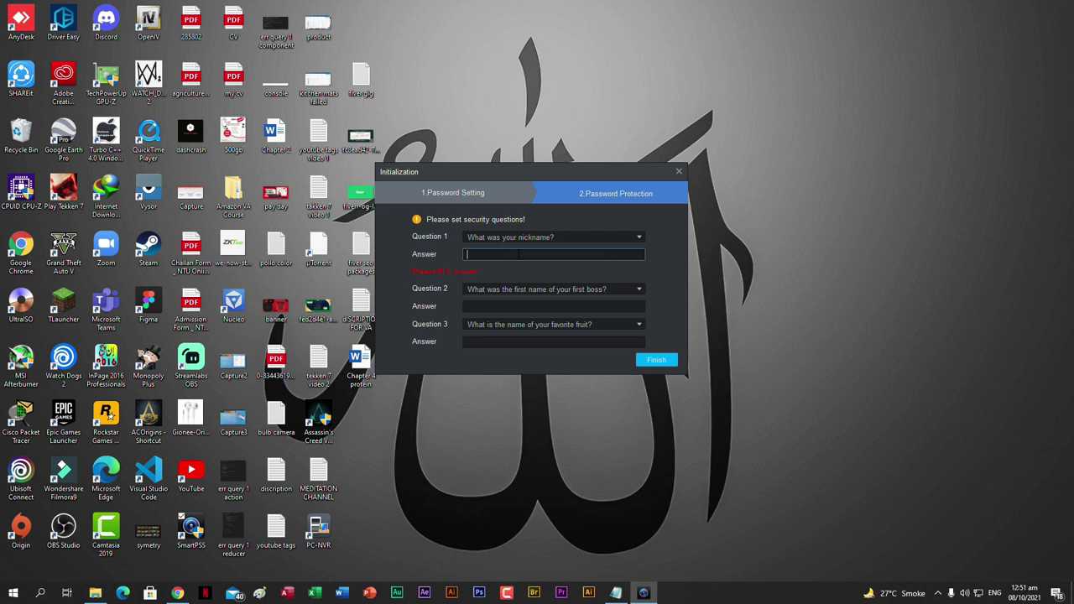
{"action": "key", "text": "Tab"}
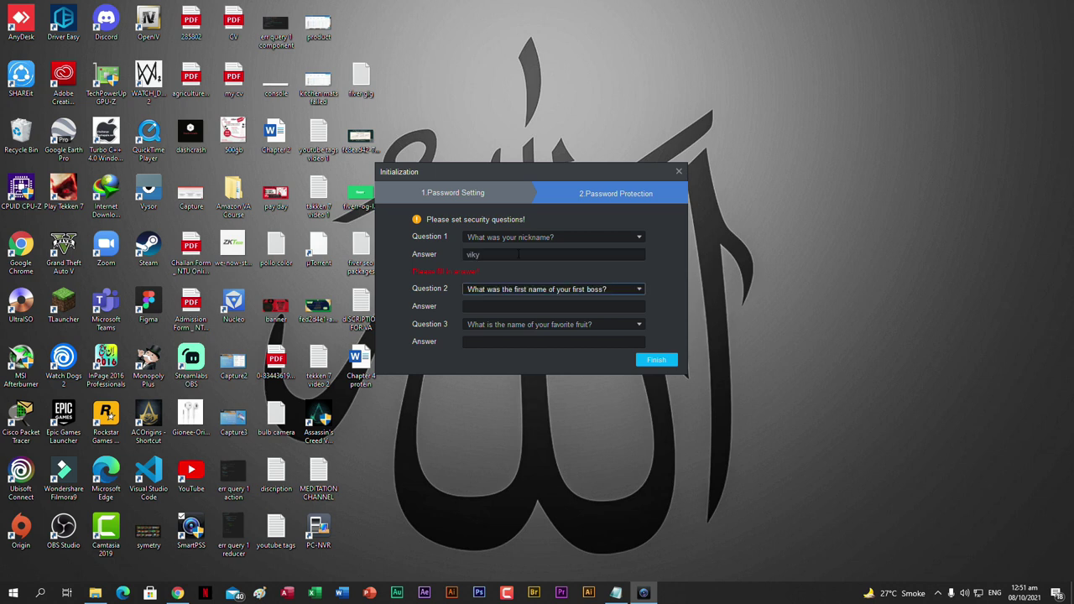
- Answer the boss question and the third security question, then finish the setup
{"action": "left_click", "coordinate": [511, 290]}
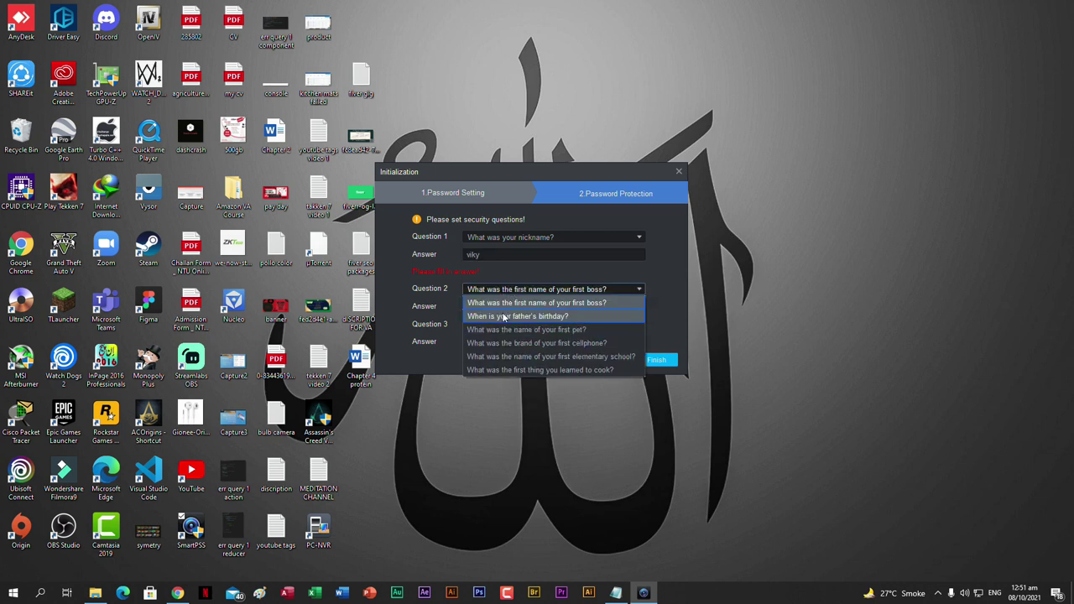
{"action": "left_click", "coordinate": [506, 306]}
{"action": "left_click", "coordinate": [506, 307]}
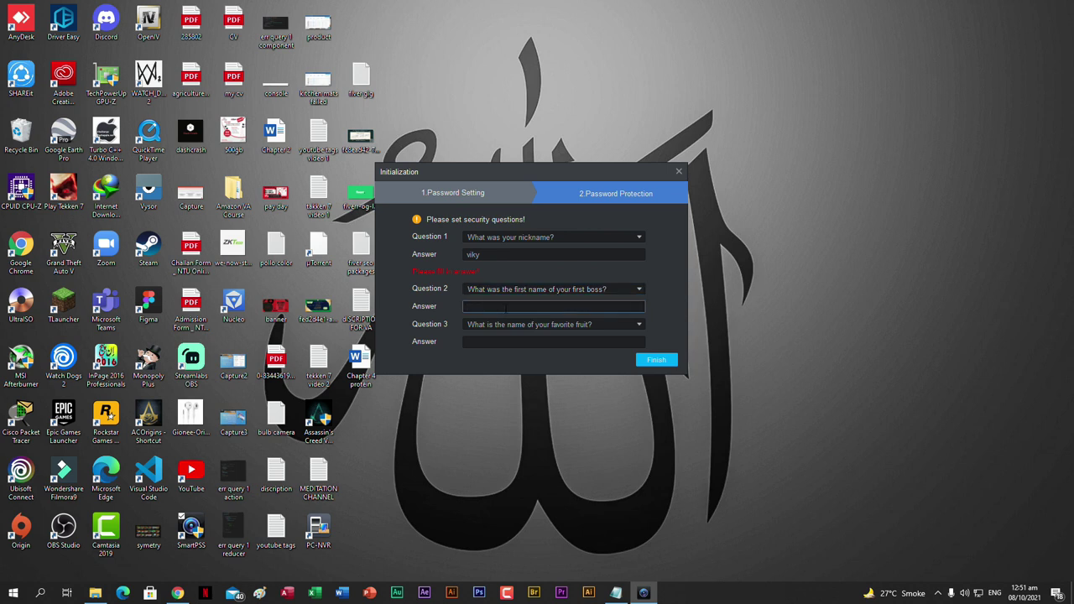
{"action": "left_click", "coordinate": [505, 342]}
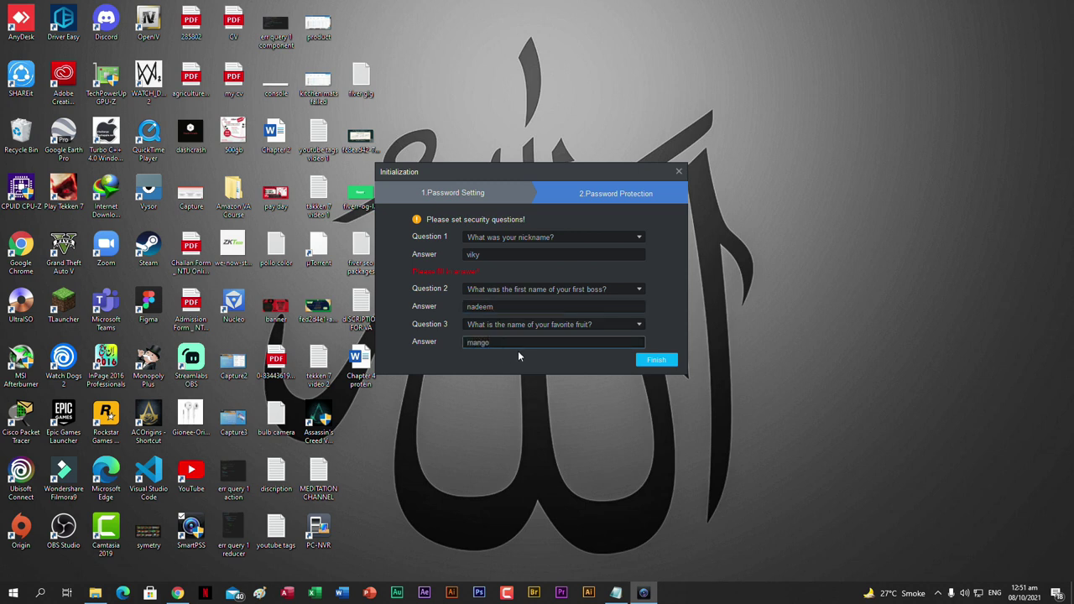
{"action": "left_click", "coordinate": [642, 360]}
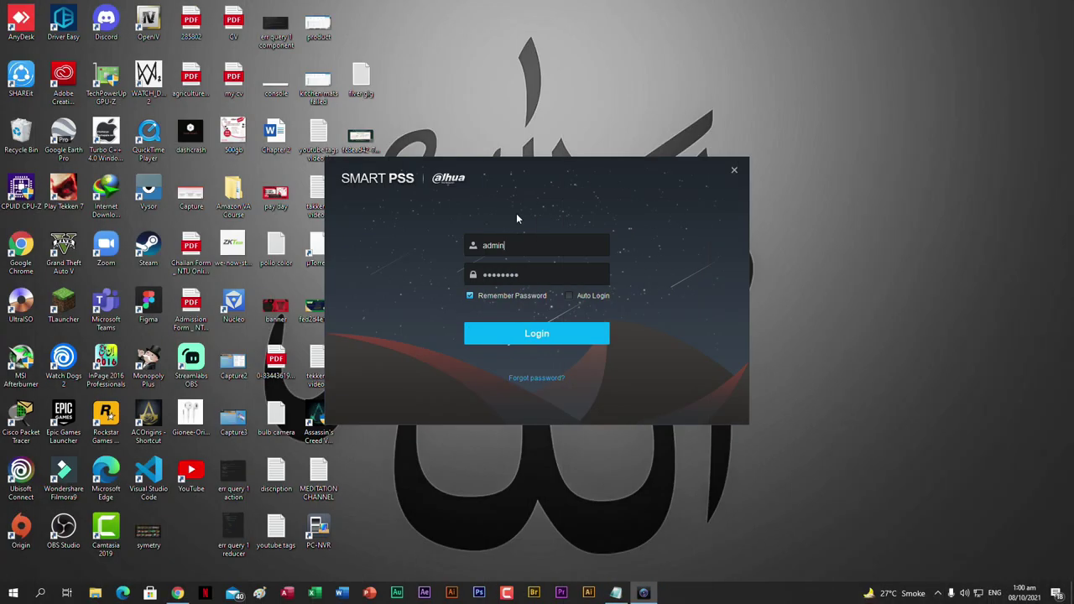
- Log in to SmartPSS with the admin account
{"action": "left_click", "coordinate": [533, 274]}
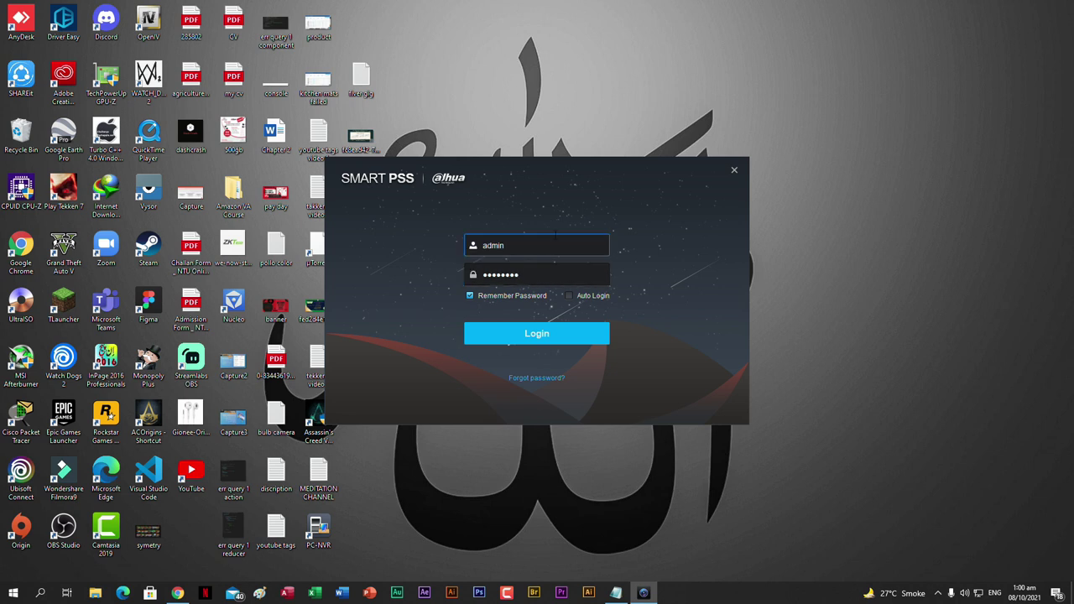
{"action": "left_click", "coordinate": [546, 334]}
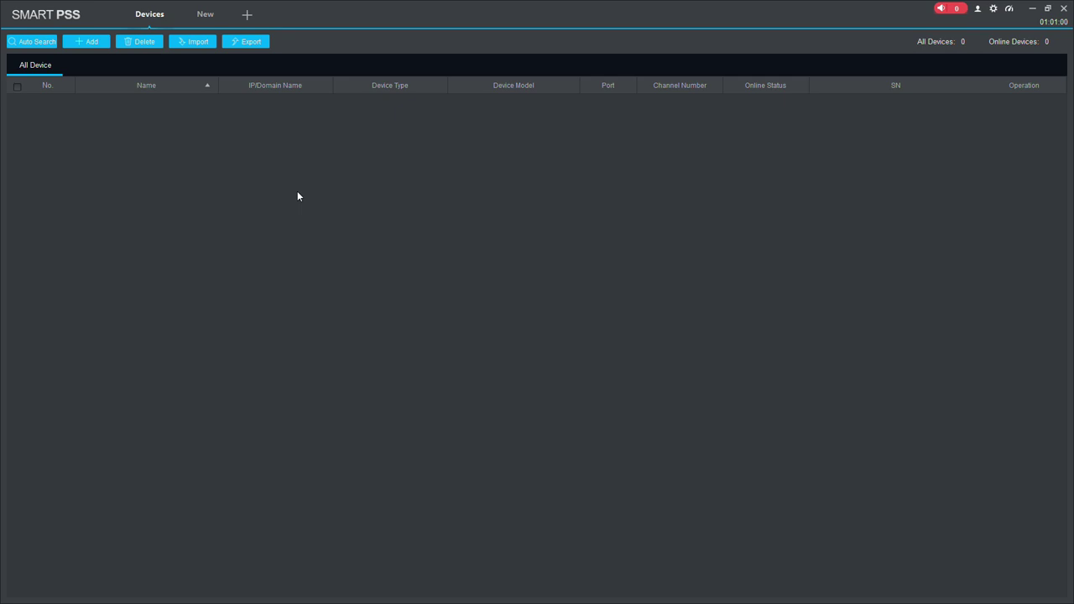
- Start a manual device add named 'Home' using the SN (For Device Support P2P) method
{"action": "left_click", "coordinate": [83, 42]}
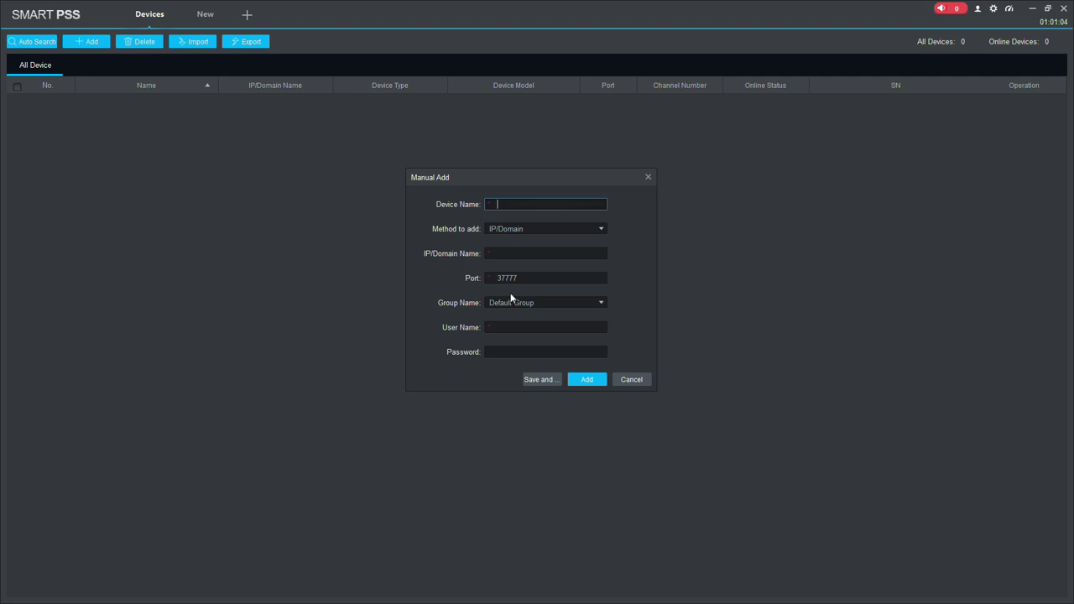
{"action": "type", "text": "Home"}
{"action": "left_click", "coordinate": [524, 229]}
{"action": "left_click", "coordinate": [524, 228]}
{"action": "left_click", "coordinate": [524, 228]}
{"action": "left_click", "coordinate": [530, 228]}
{"action": "left_click", "coordinate": [531, 227]}
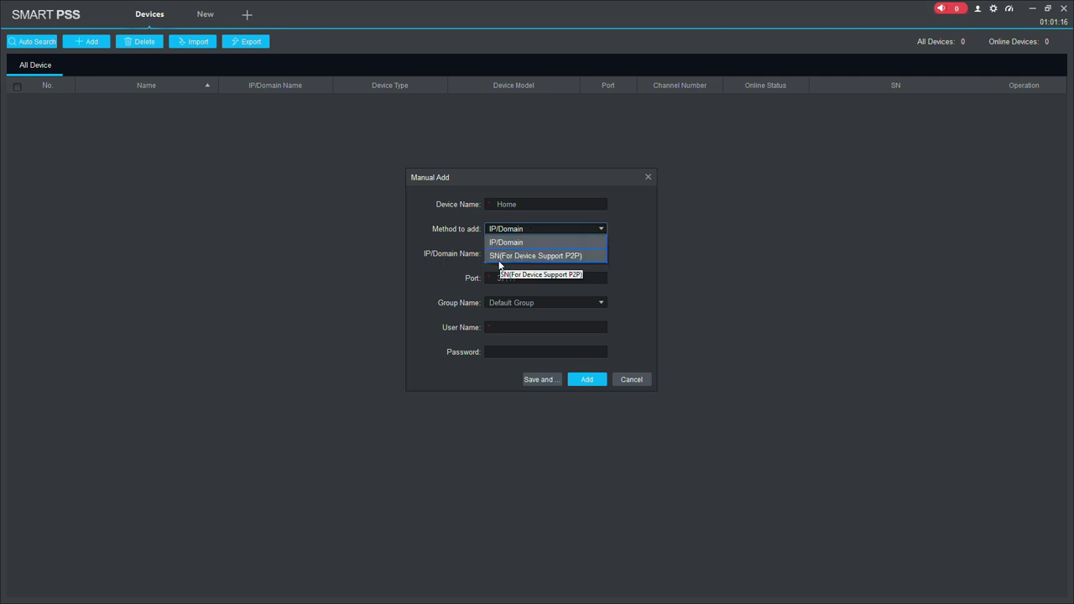
{"action": "left_click", "coordinate": [502, 256]}
- Paste the DVR serial number, enter the admin user name and device password, and add it
{"action": "left_click", "coordinate": [522, 253]}
{"action": "key", "text": "ctrl+v"}
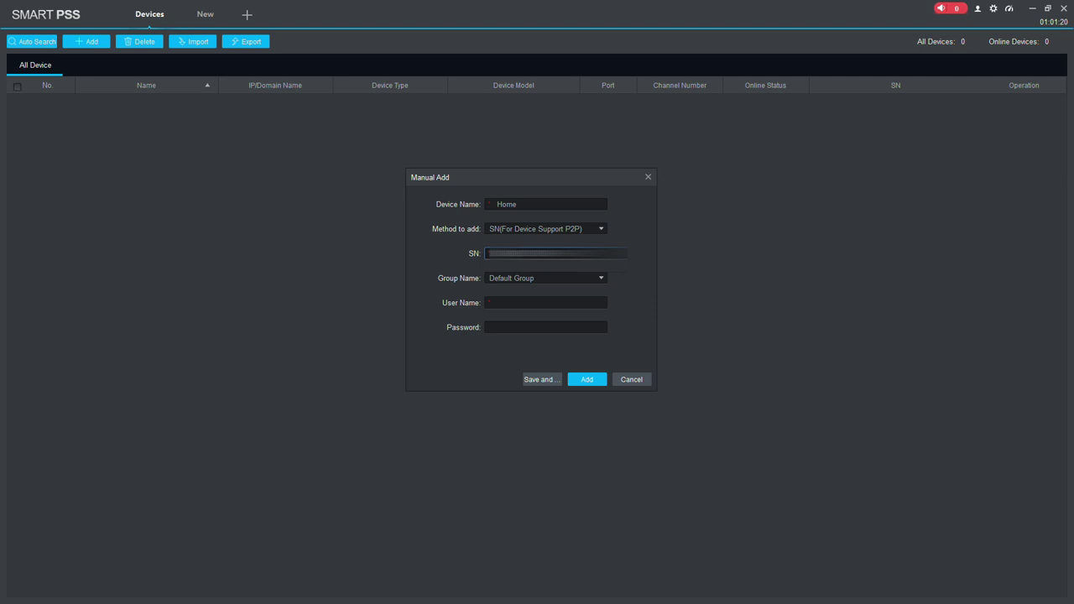
{"action": "key", "text": "ctrl+a"}
{"action": "left_click", "coordinate": [529, 304]}
{"action": "left_click", "coordinate": [515, 329]}
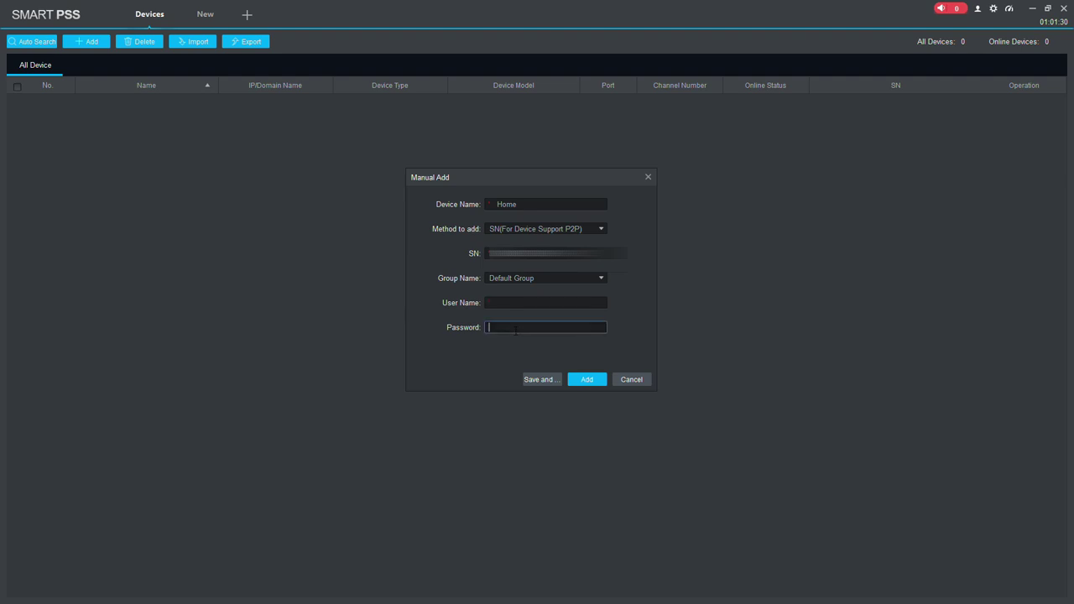
{"action": "left_click", "coordinate": [516, 303]}
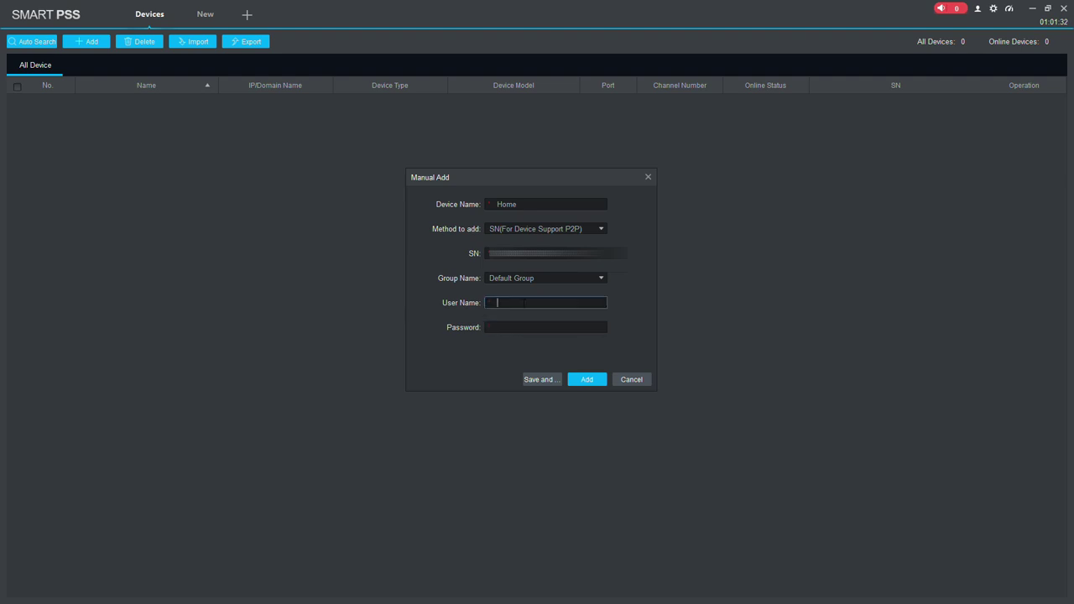
{"action": "key", "text": "Tab"}
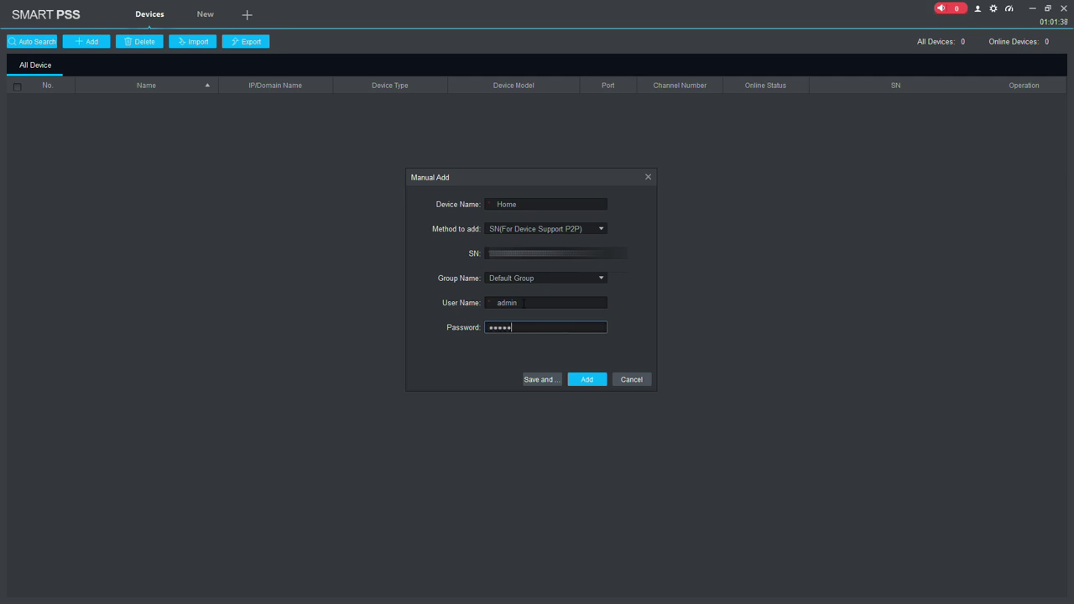
{"action": "left_click", "coordinate": [588, 380]}
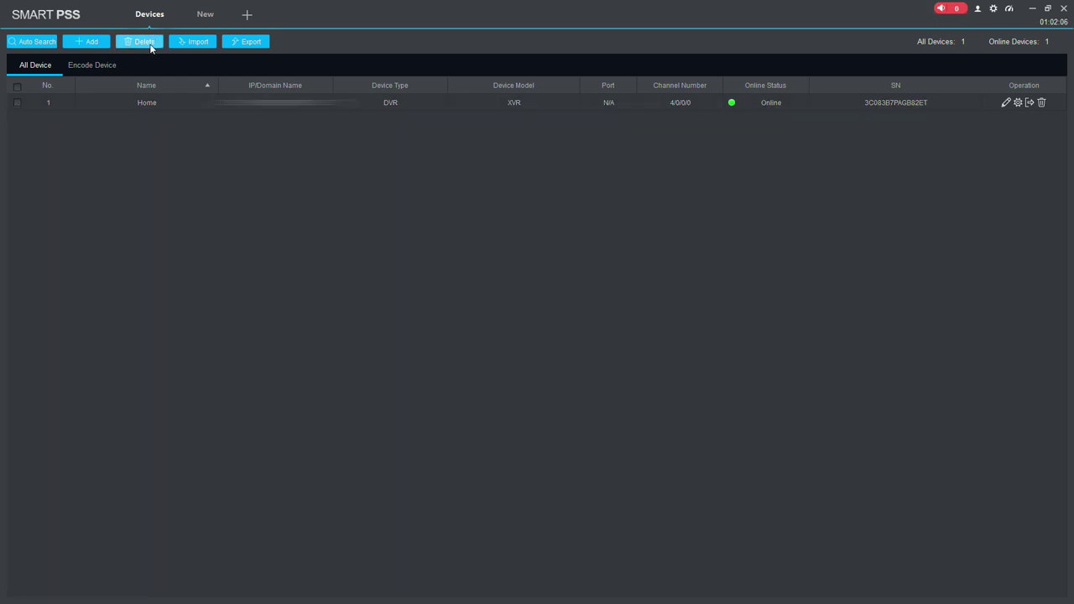
- Open a new tab showing the SmartPSS module launcher
{"action": "left_click", "coordinate": [247, 15]}
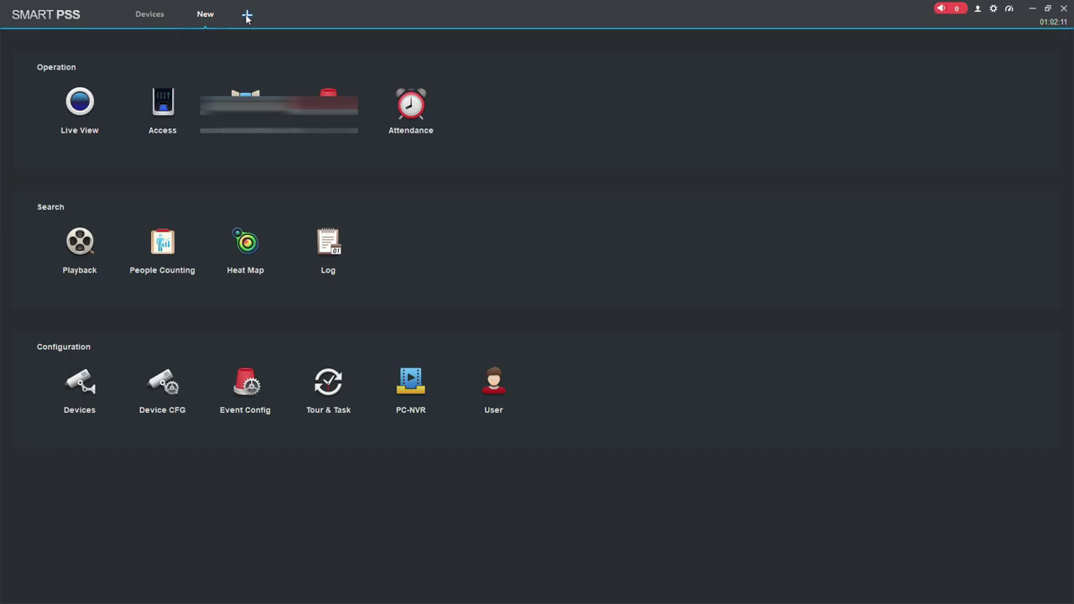
- Show the Home DVR's four cameras in a Live View 2×2 grid and bring up CAM 1's Window Scale menu
{"action": "left_click", "coordinate": [77, 112]}
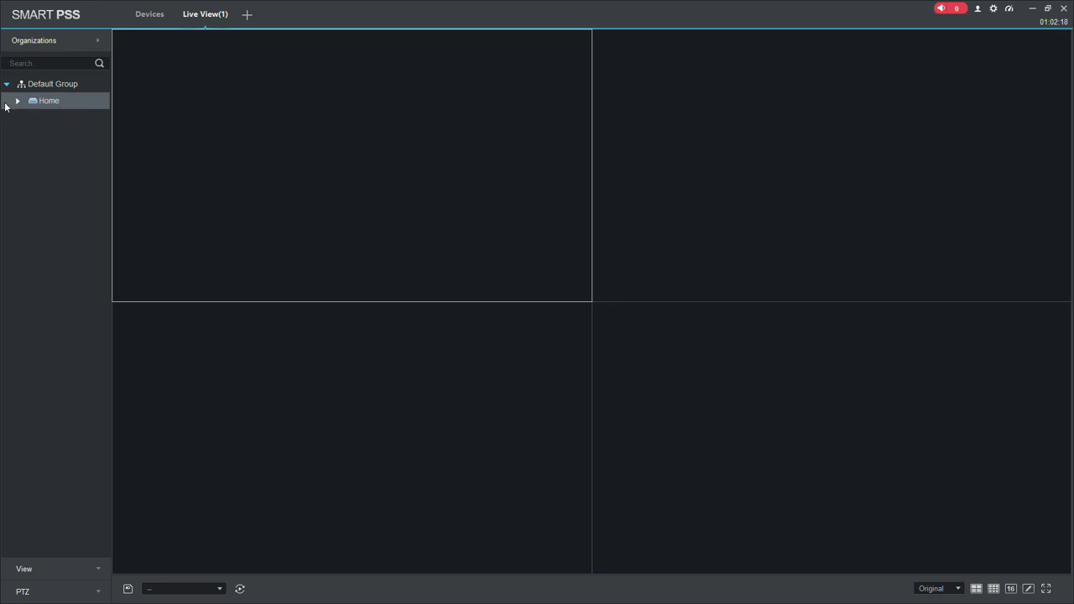
{"action": "double_click", "coordinate": [55, 101]}
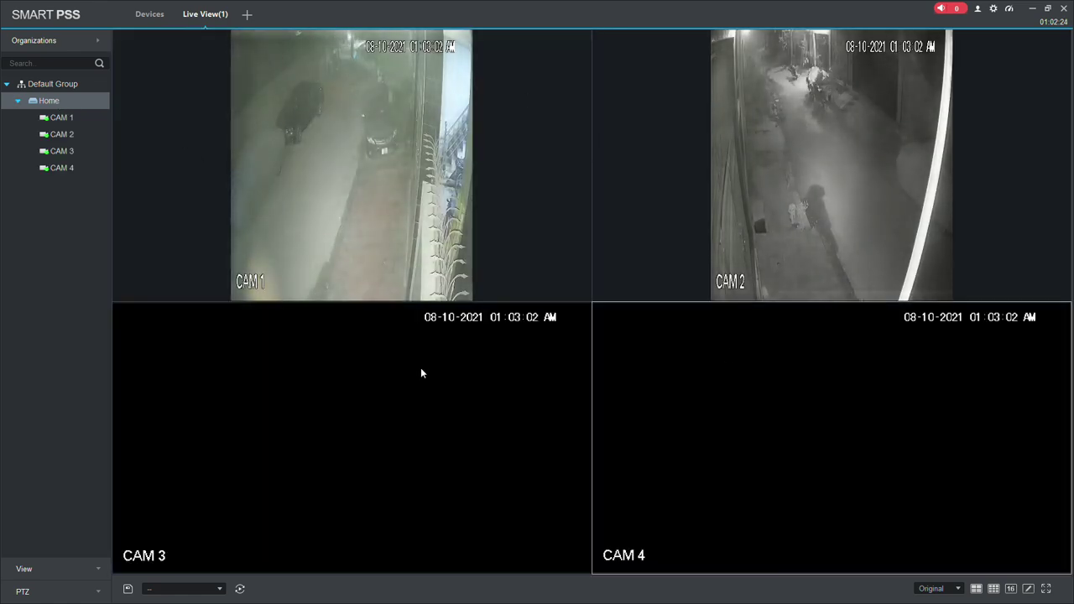
{"action": "mouse_move", "coordinate": [389, 174]}
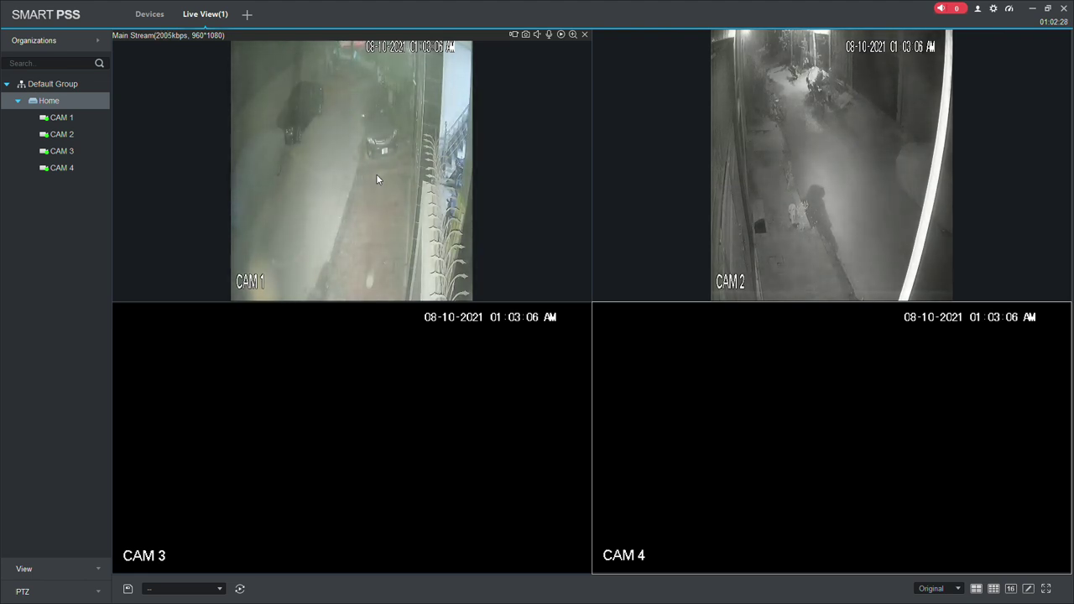
{"action": "right_click", "coordinate": [293, 151]}
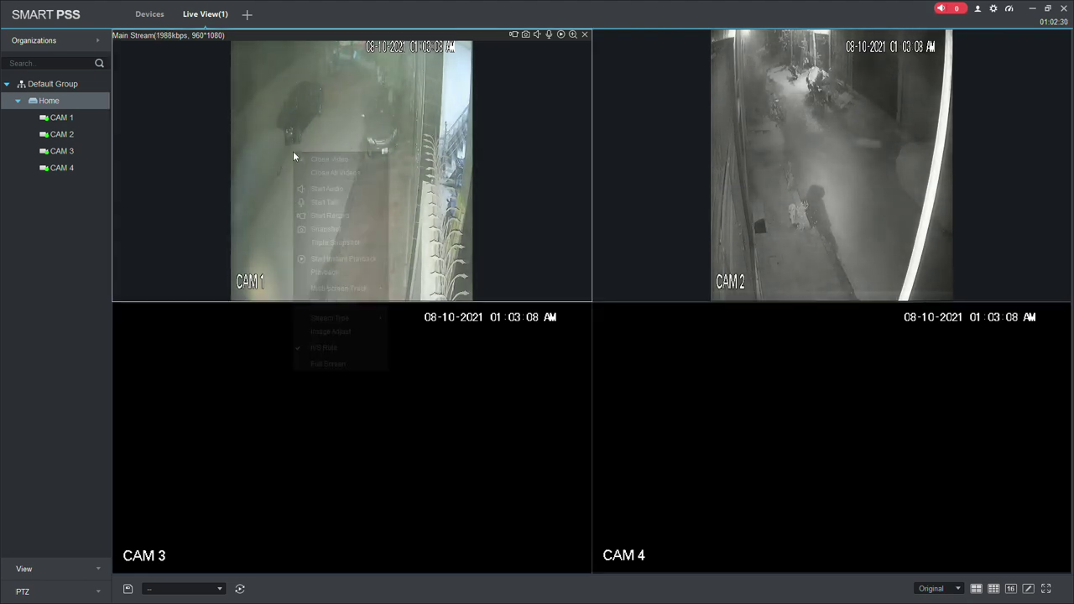
{"action": "right_click", "coordinate": [370, 96]}
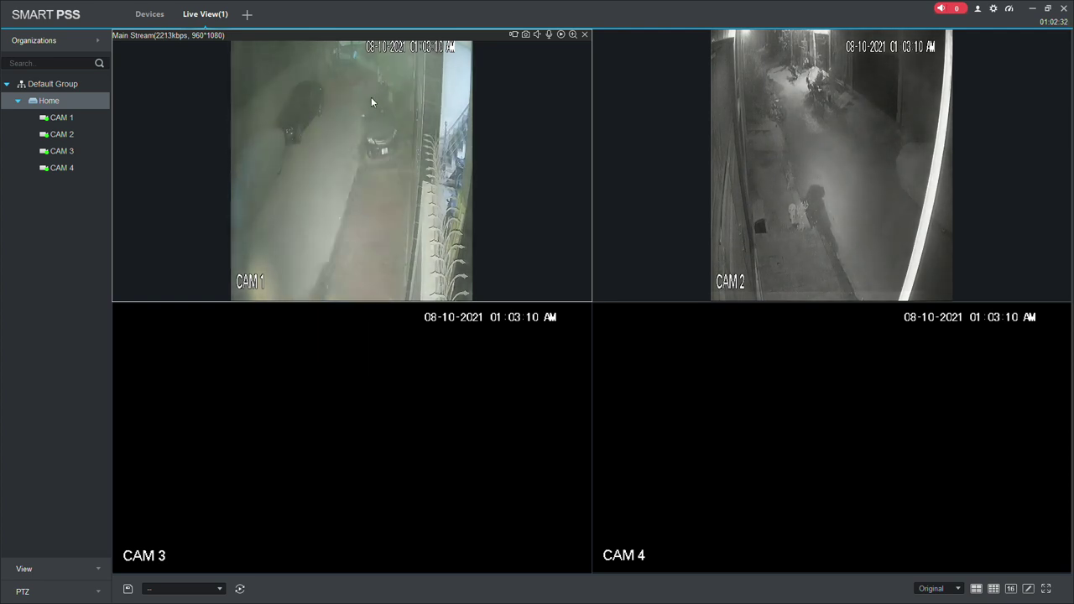
{"action": "mouse_move", "coordinate": [422, 250]}
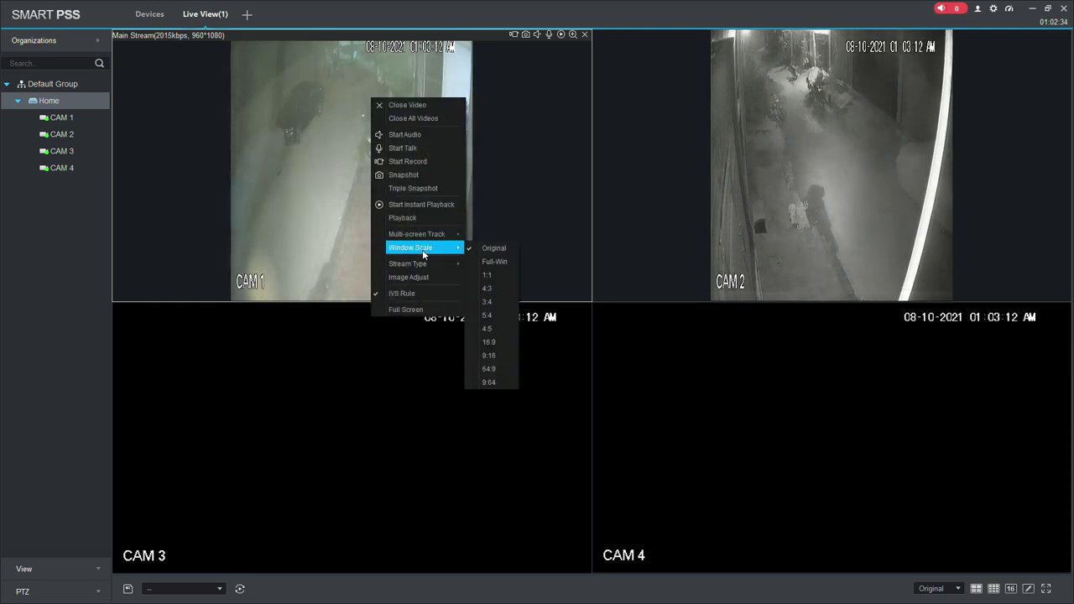
- Set the Window Scale of both CAM 1 and CAM 2 to 16:9
{"action": "left_click", "coordinate": [488, 342]}
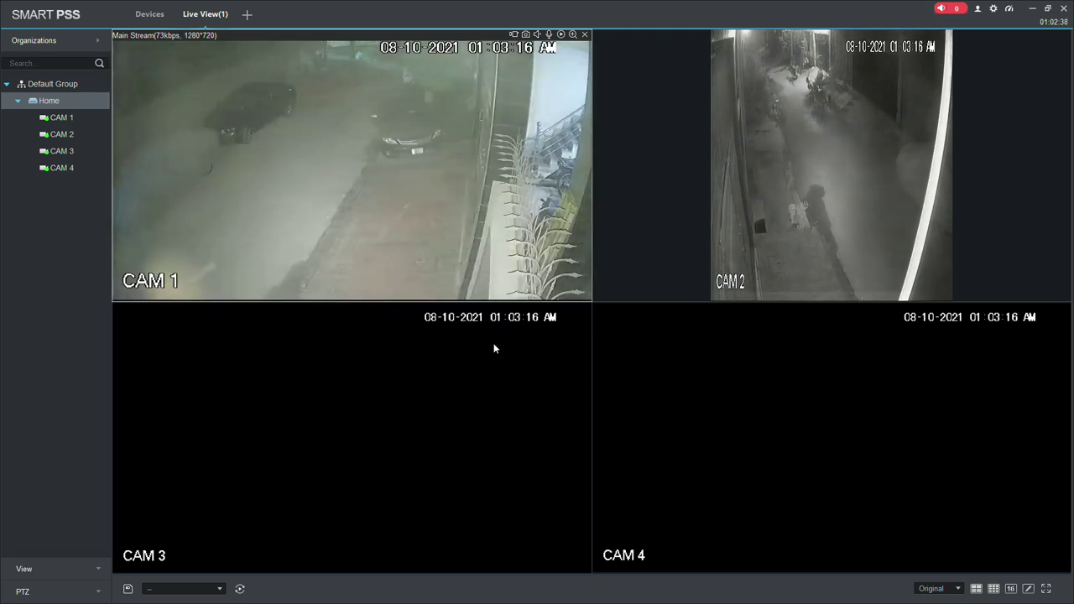
{"action": "right_click", "coordinate": [789, 155]}
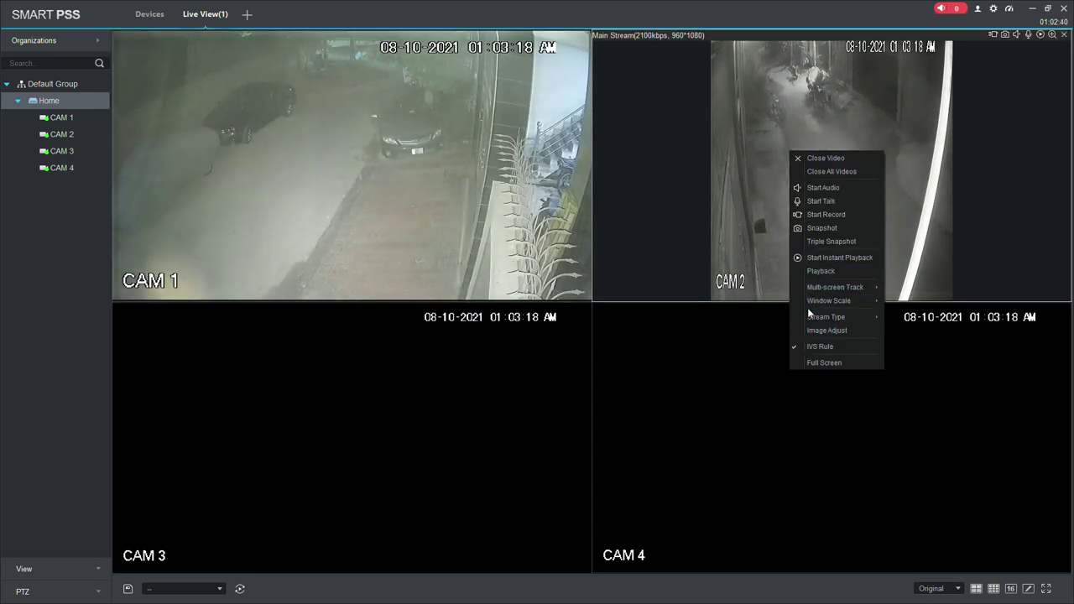
{"action": "mouse_move", "coordinate": [814, 308]}
{"action": "left_click", "coordinate": [919, 396]}
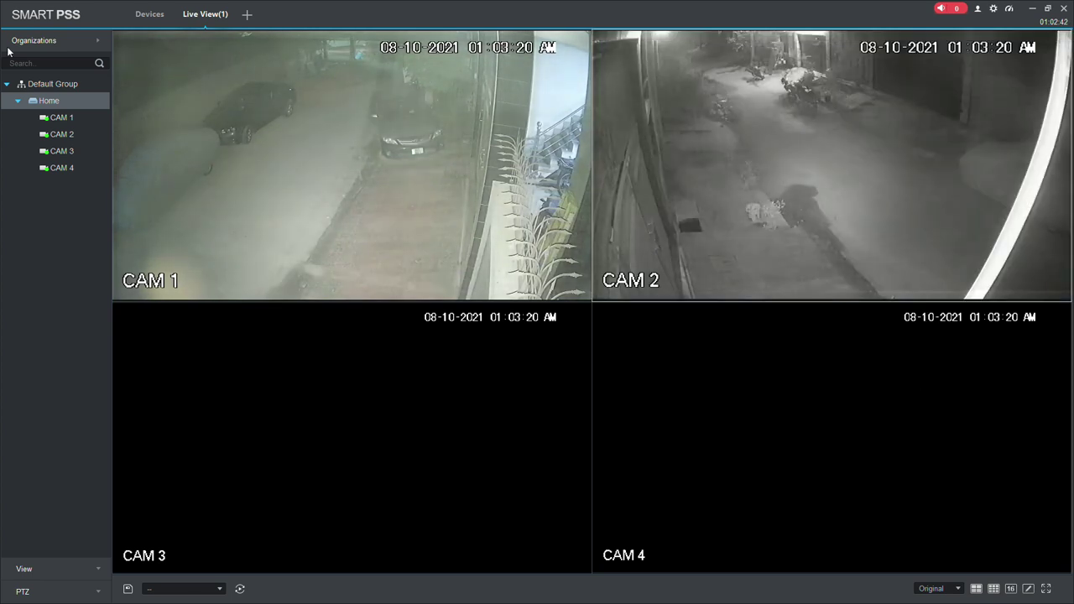
- Collapse the Home camera list and open a new module launcher tab
{"action": "left_click", "coordinate": [17, 102]}
{"action": "mouse_move", "coordinate": [320, 156]}
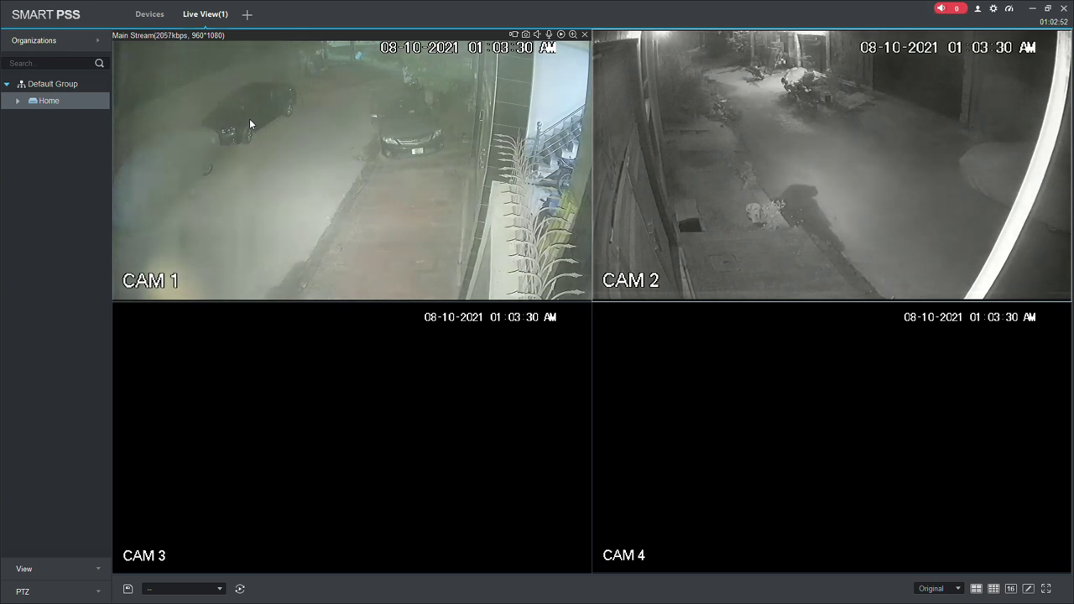
{"action": "left_click", "coordinate": [248, 16]}
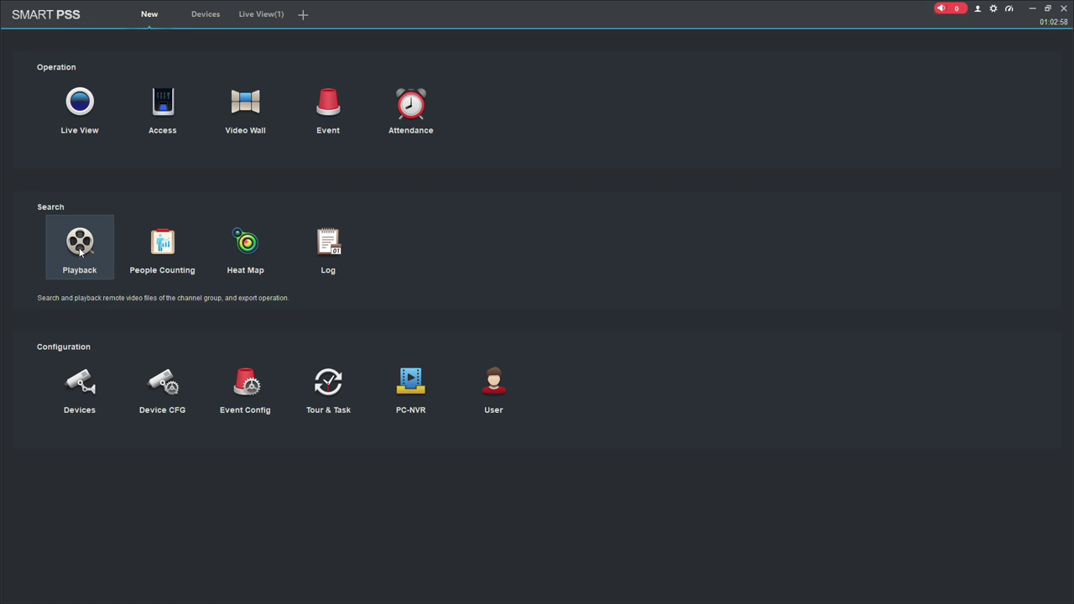
- Open Playback and expand the Home DVR to list CAM 1–4 with the day's recordings
{"action": "left_click", "coordinate": [81, 250]}
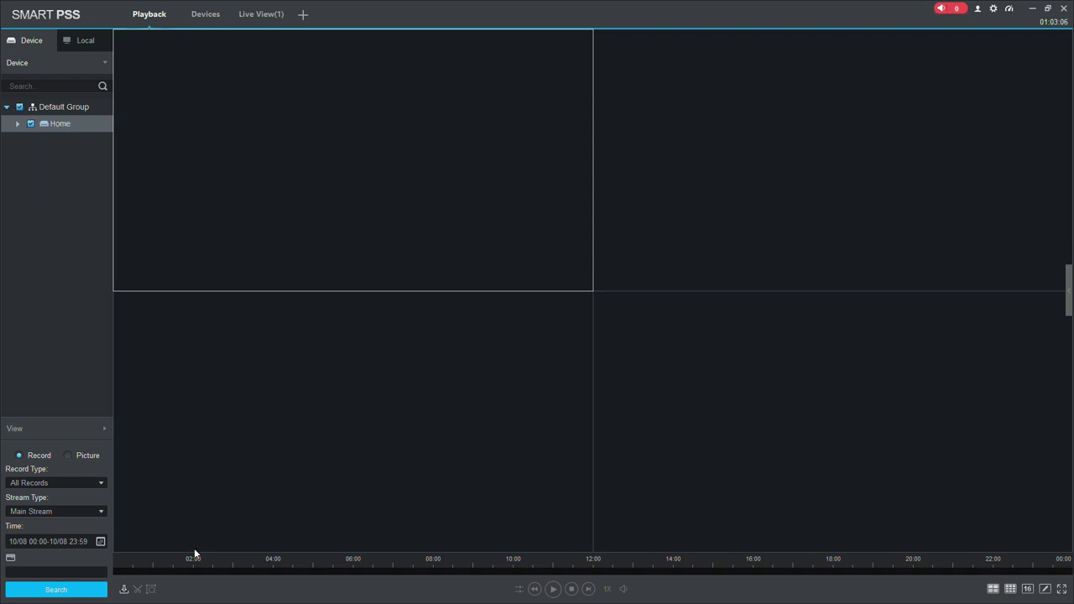
{"action": "double_click", "coordinate": [79, 124]}
{"action": "double_click", "coordinate": [78, 124]}
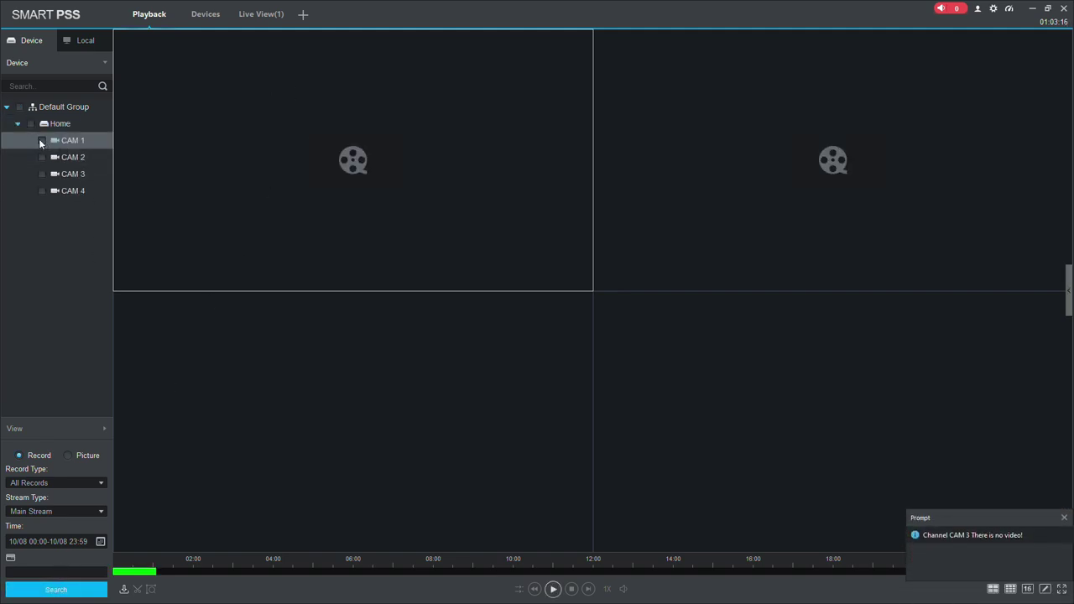
- Play CAM 1's recording from the timeline, with CAM 1 and CAM 2 checked for playback
{"action": "left_click", "coordinate": [142, 575]}
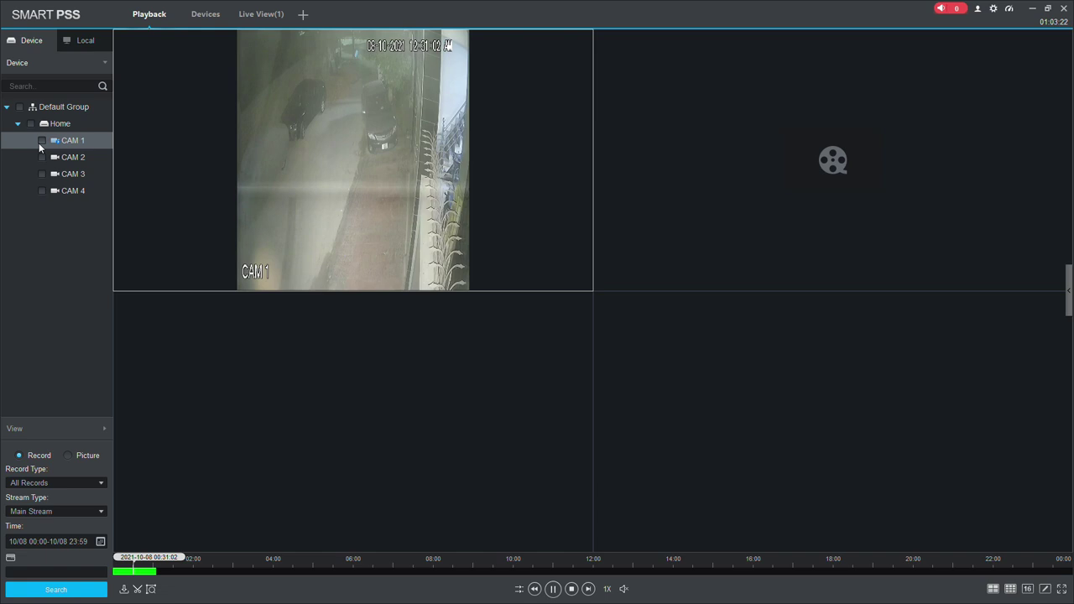
{"action": "left_click", "coordinate": [42, 140]}
{"action": "left_click", "coordinate": [41, 158]}
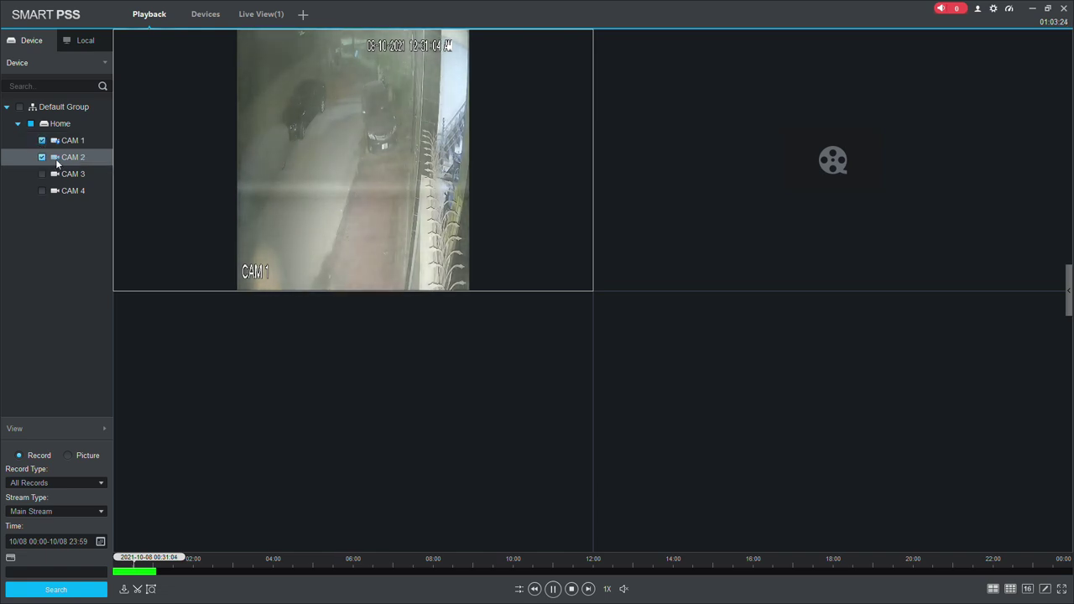
{"action": "left_click", "coordinate": [774, 154]}
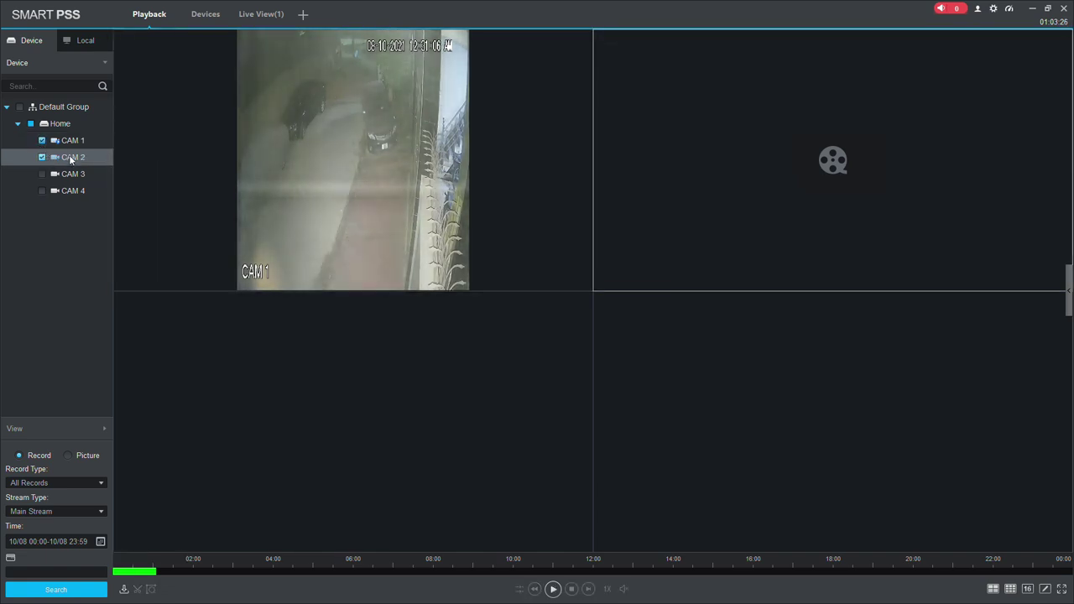
- Stretch the CAM 1 playback pane to a 16:9 window scale
{"action": "left_click", "coordinate": [332, 176]}
{"action": "right_click", "coordinate": [313, 156]}
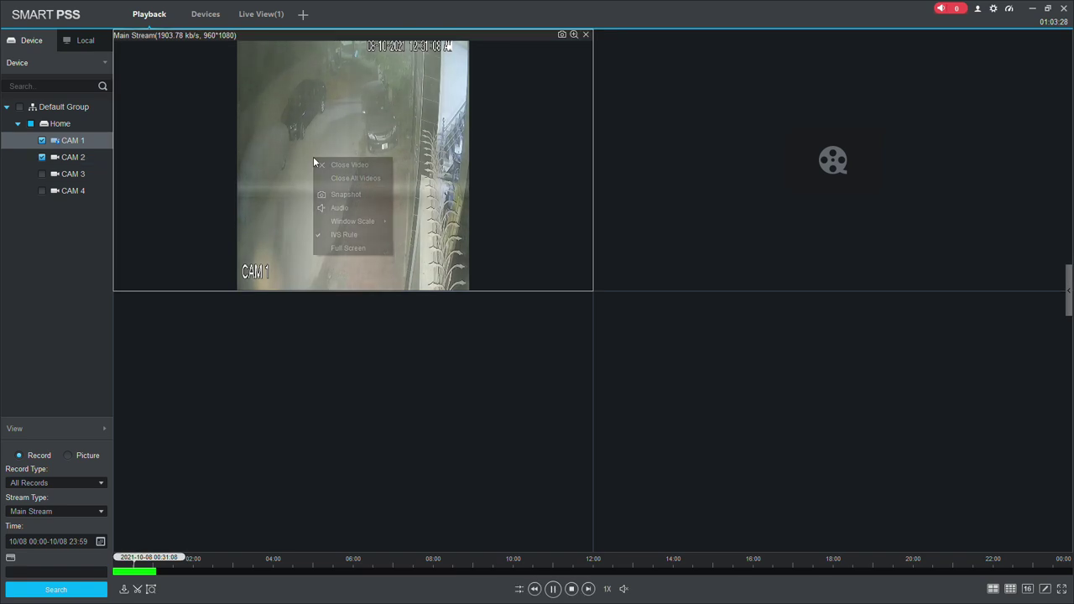
{"action": "mouse_move", "coordinate": [367, 223]}
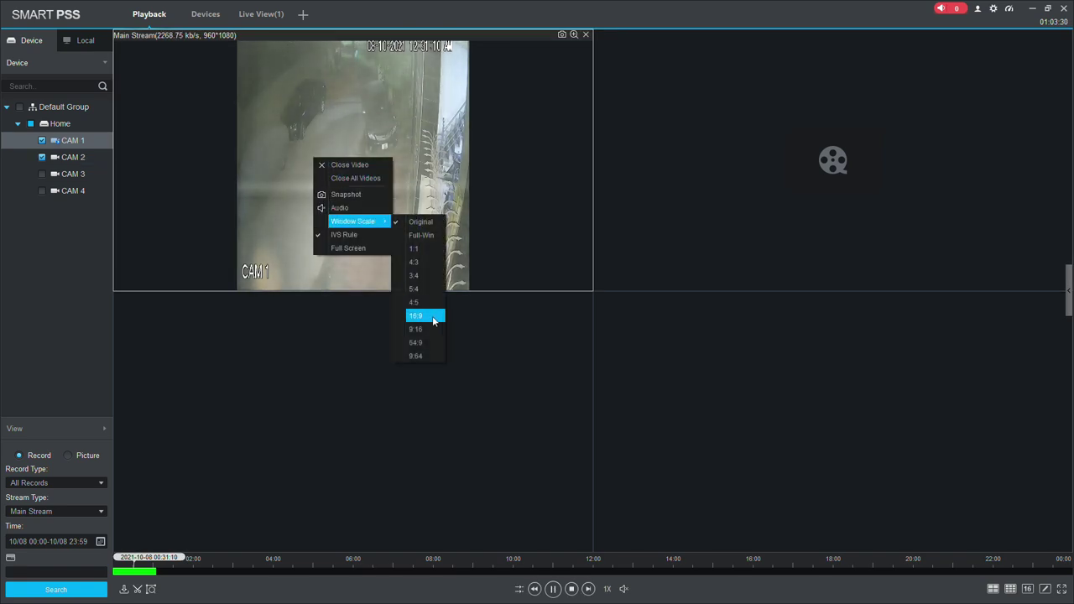
{"action": "left_click", "coordinate": [420, 316]}
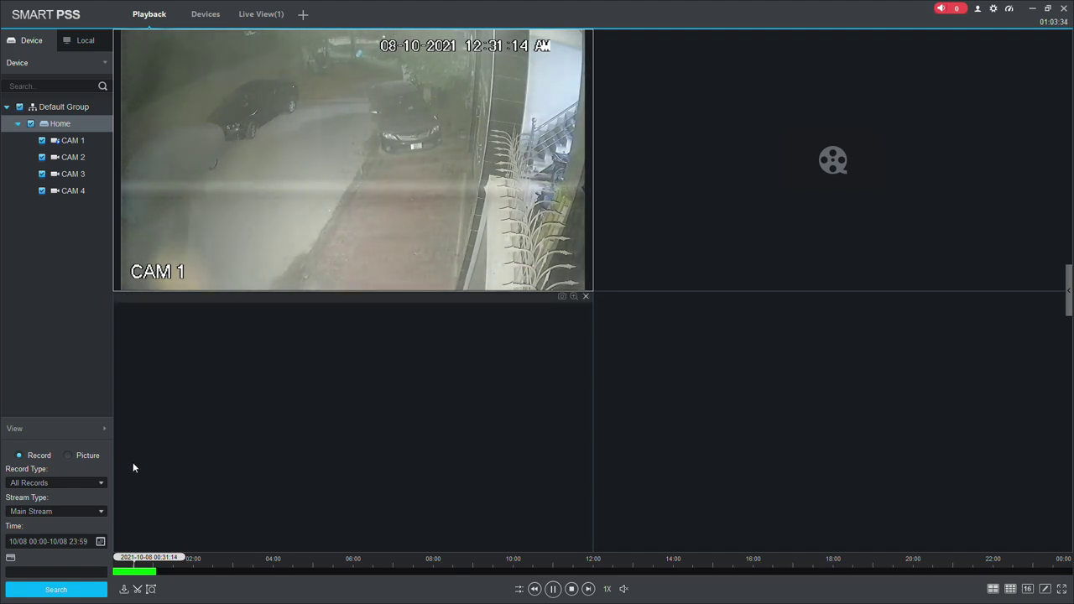
- Return to the live four-camera view and then the device list
{"action": "left_click", "coordinate": [864, 189]}
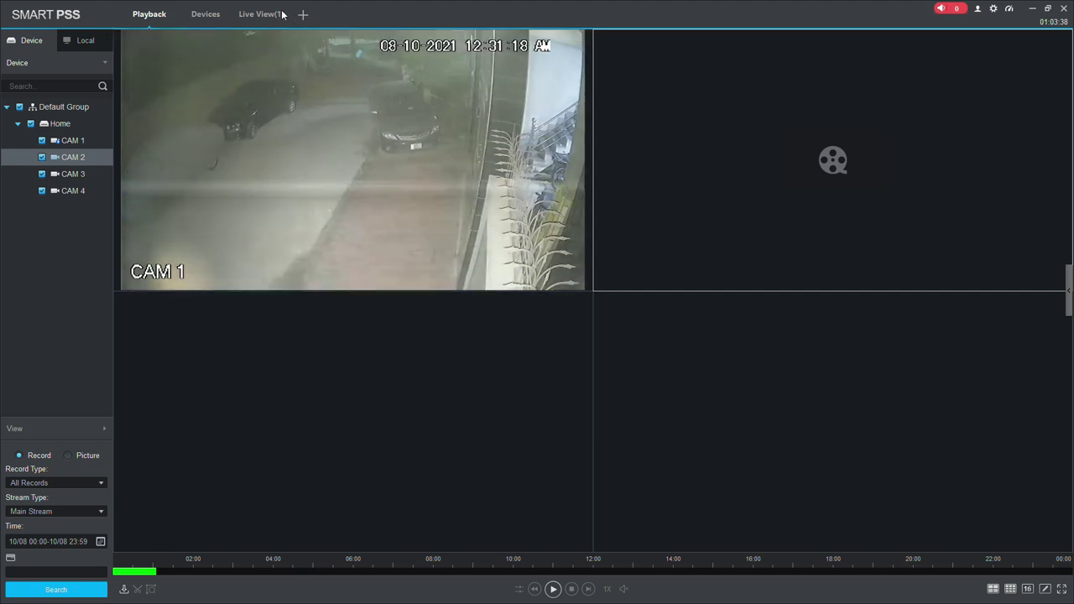
{"action": "left_click", "coordinate": [269, 15]}
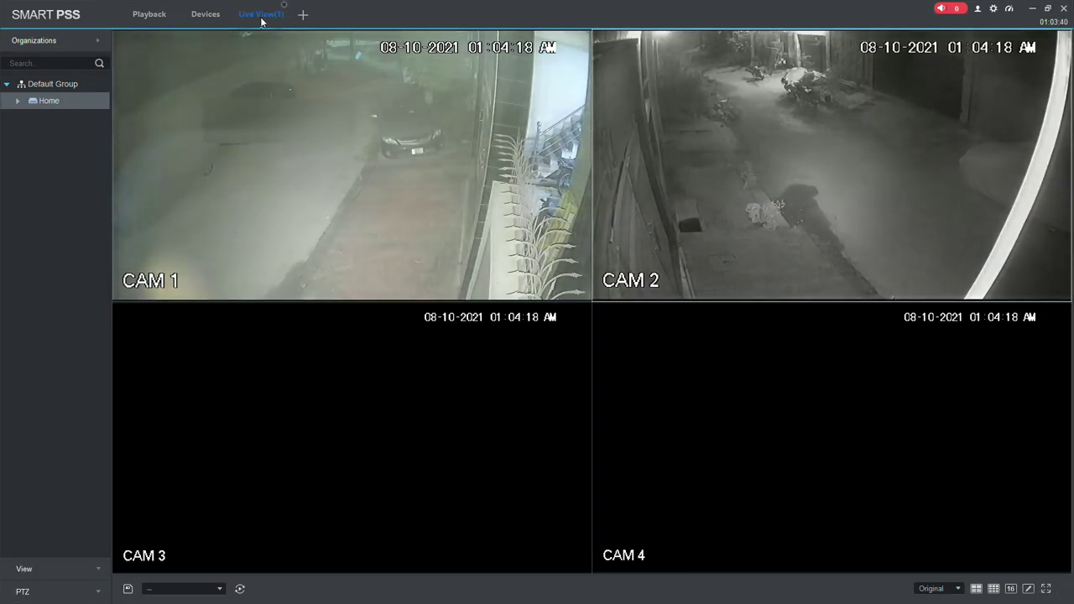
{"action": "left_click", "coordinate": [196, 16]}
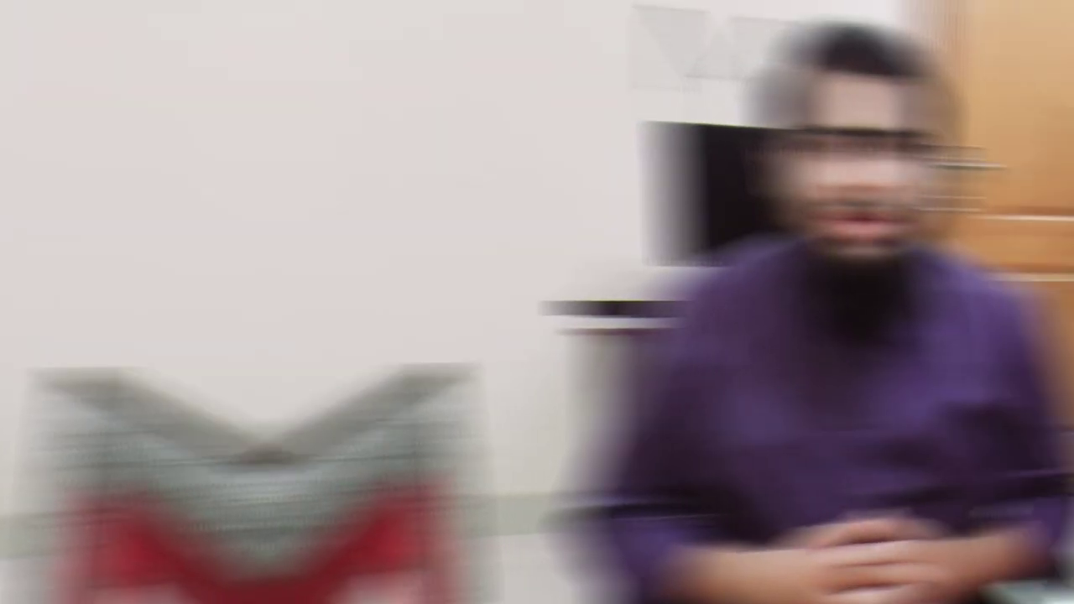